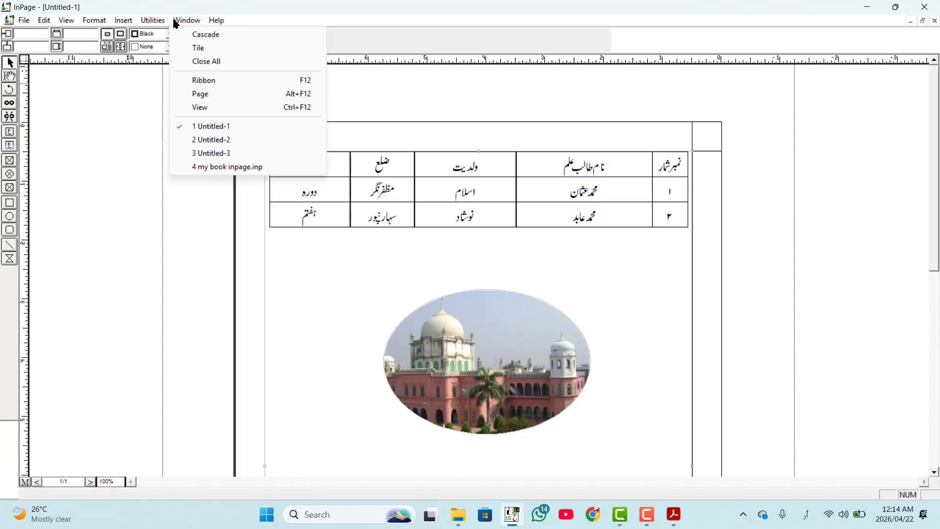
pyautogui.moveTo(175, 25)
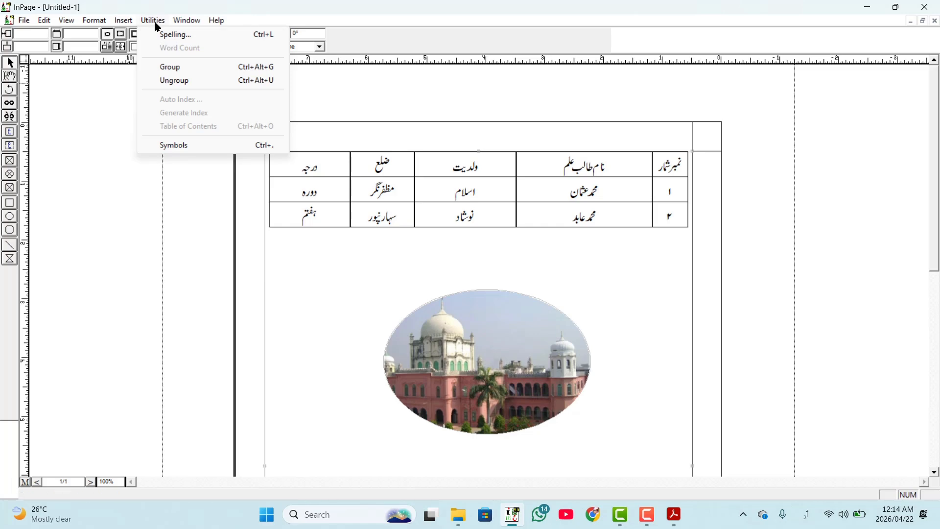
pyautogui.click(311, 279)
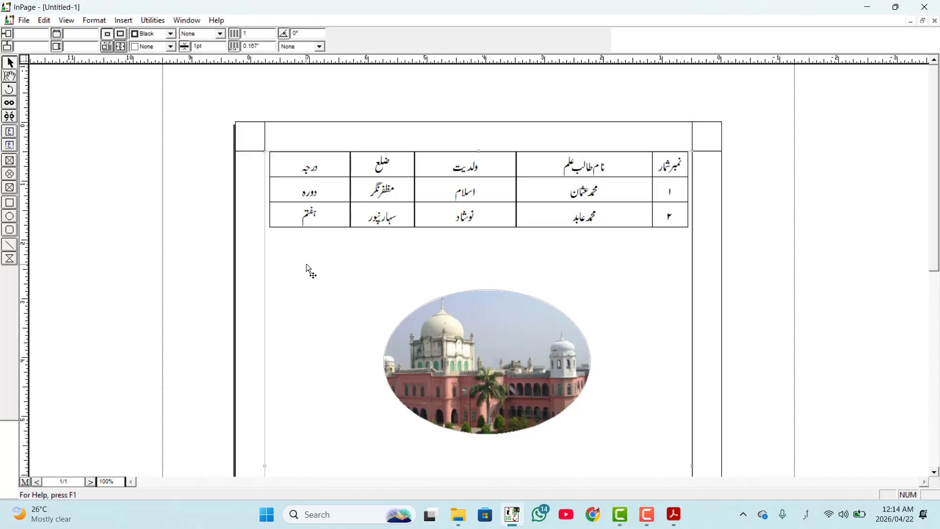
# - Switch to my book inpage.pdf in Acrobat Reader and review its notes on the Insert, Utilities and Window menus
pyautogui.click(867, 7)
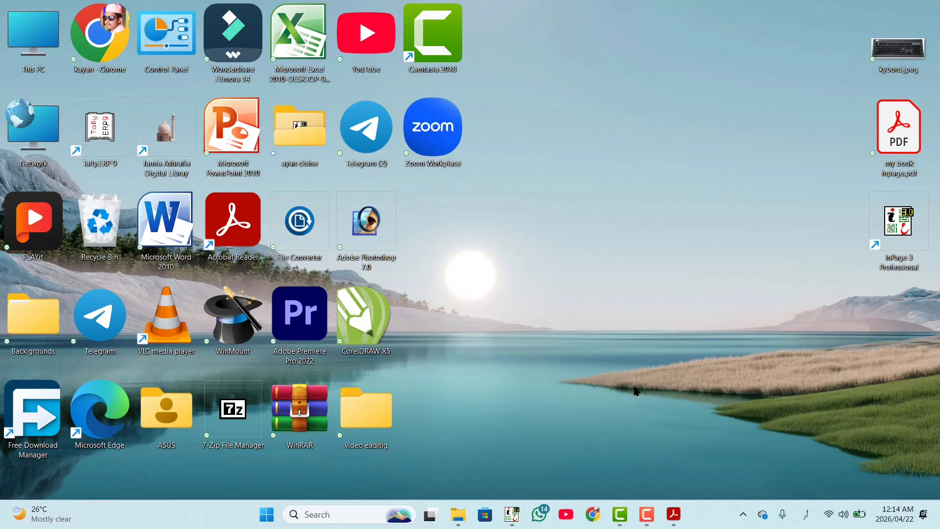
pyautogui.moveTo(671, 515)
pyautogui.click(660, 454)
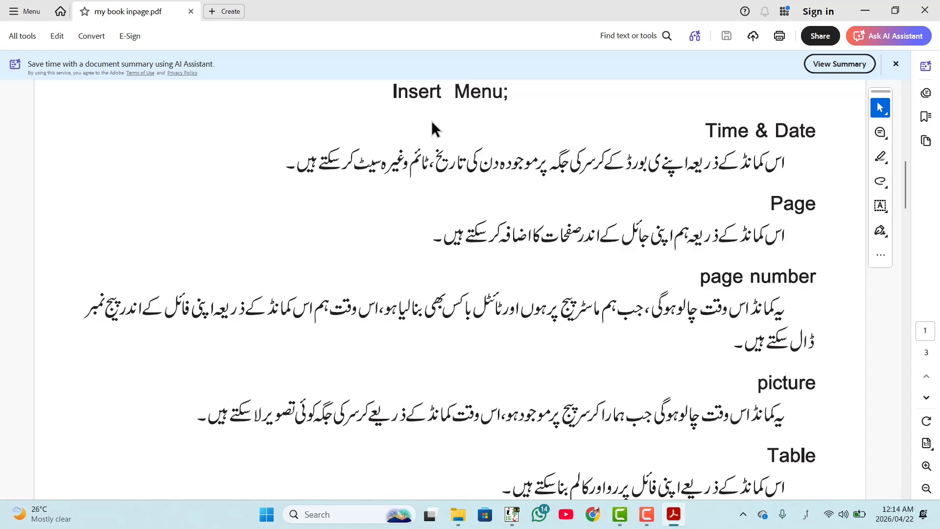
pyautogui.scroll(-6, 763, 180)
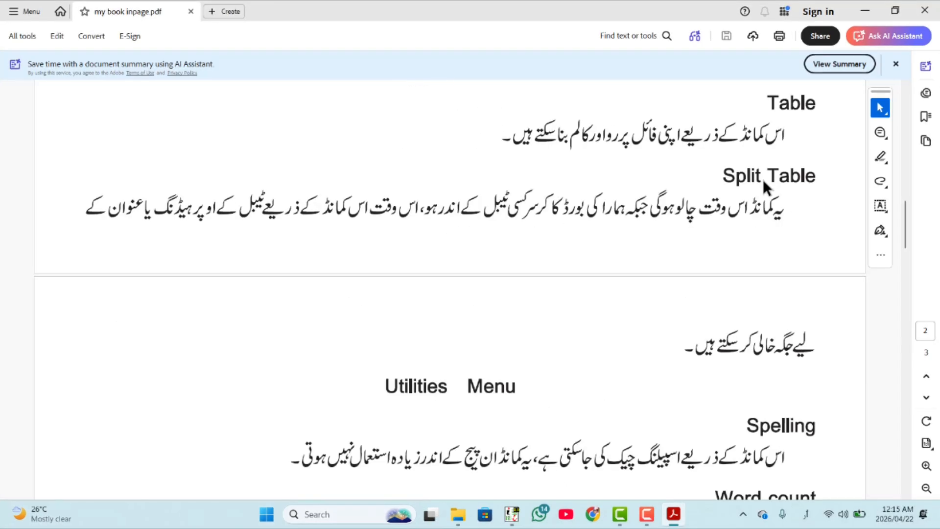
pyautogui.scroll(-5, 764, 180)
pyautogui.scroll(-10, 383, 147)
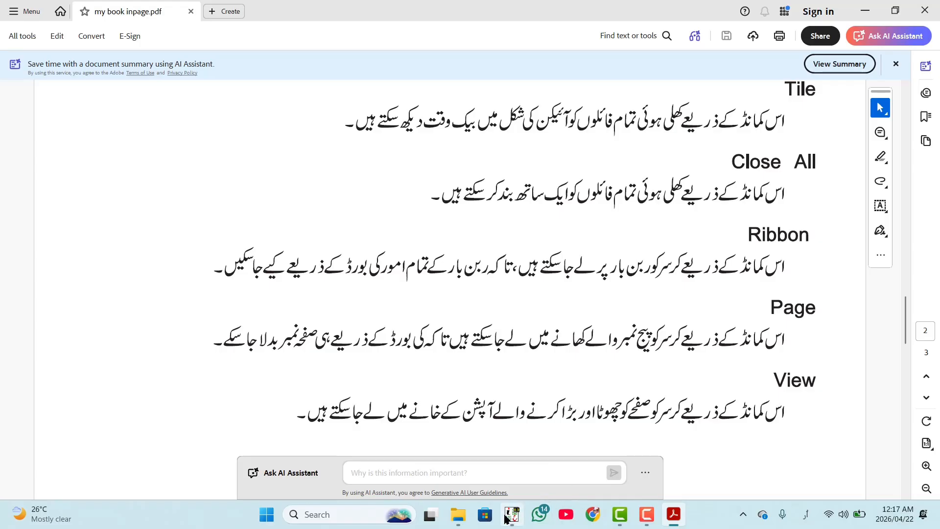
# - Switch back to the Untitled-1 document in InPage and start a new left-aligned text line below the table
pyautogui.moveTo(512, 514)
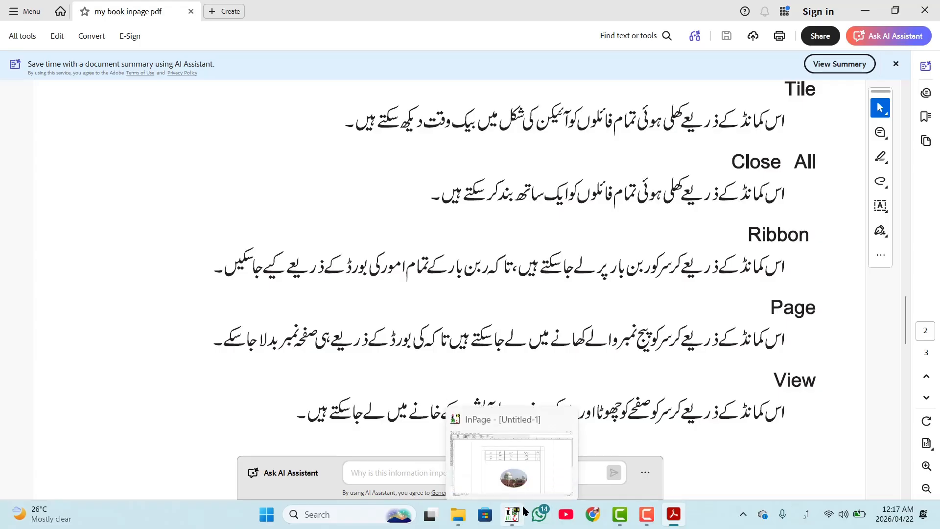
pyautogui.click(514, 471)
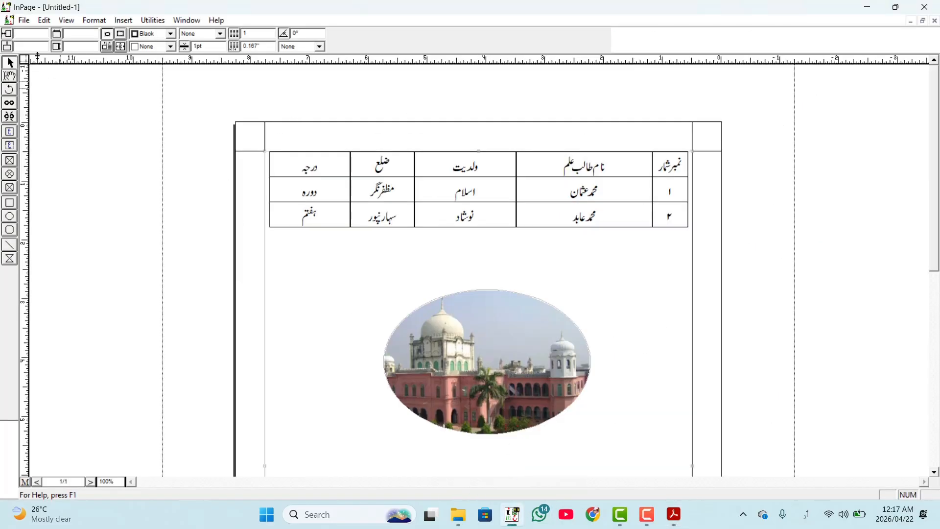
pyautogui.click(124, 21)
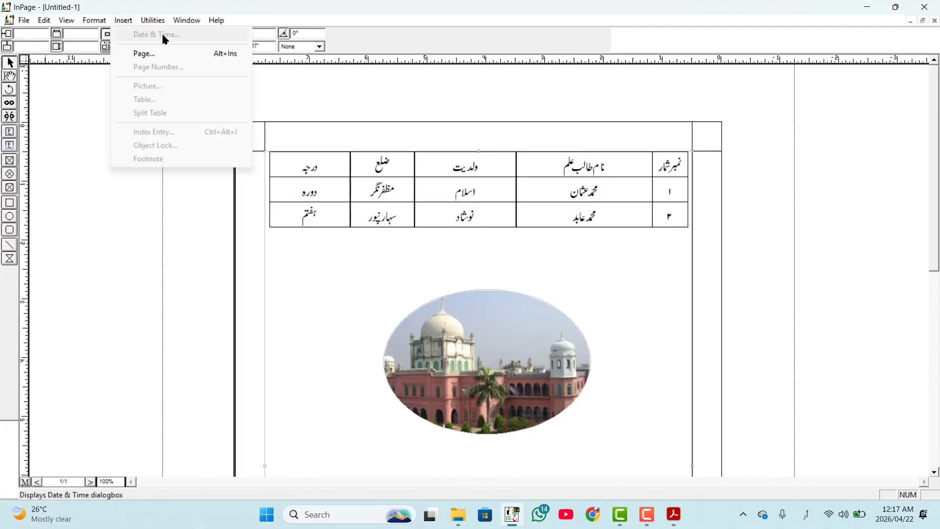
pyautogui.click(11, 77)
pyautogui.click(336, 251)
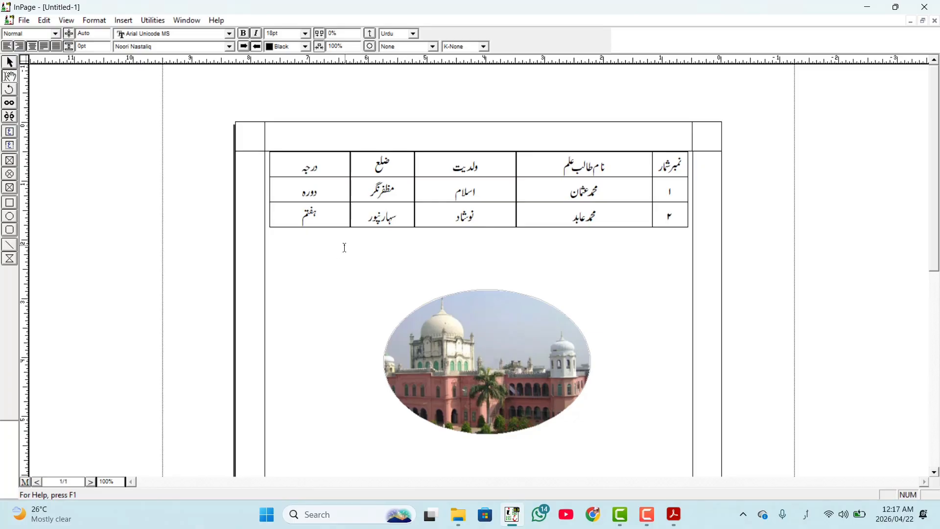
pyautogui.press('Return')
pyautogui.click(8, 46)
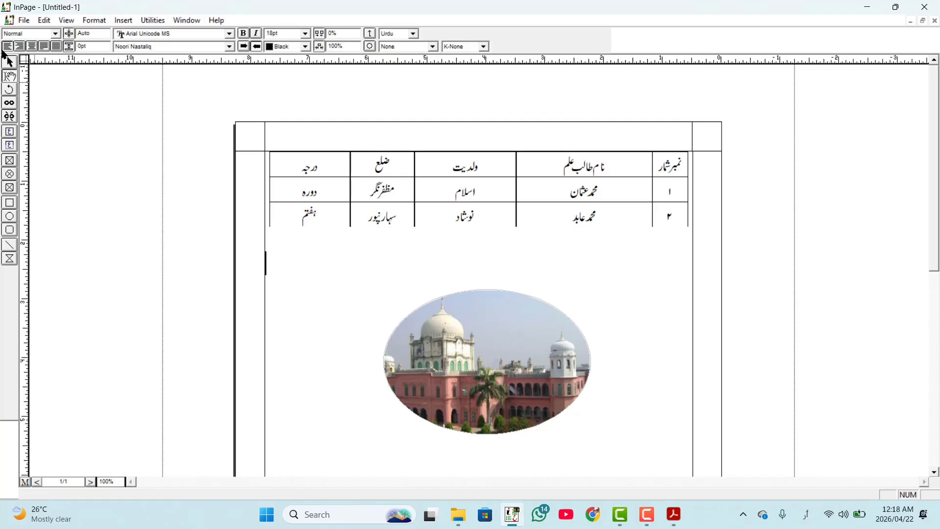
# - Insert the current date on the new line in the پیر22/اپریل2026 format with weekday and month name
pyautogui.click(121, 22)
pyautogui.click(139, 43)
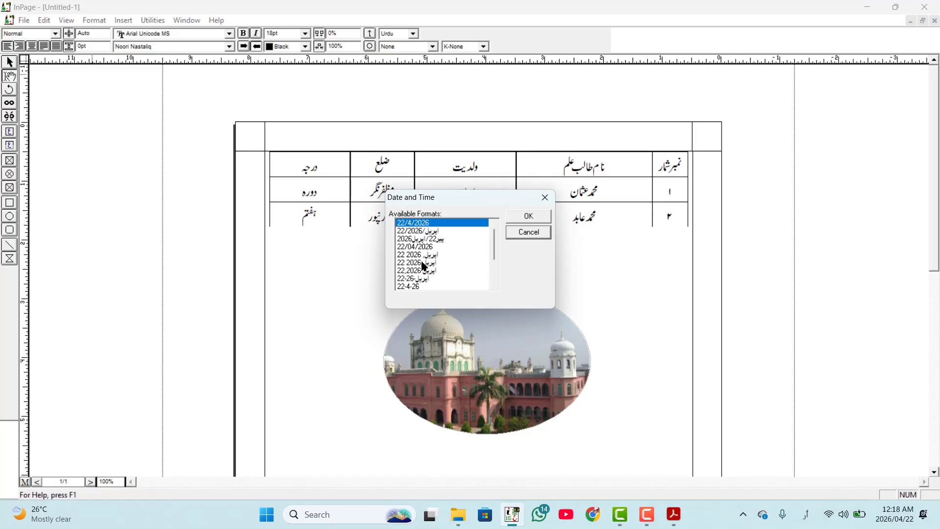
pyautogui.press('super+plus')
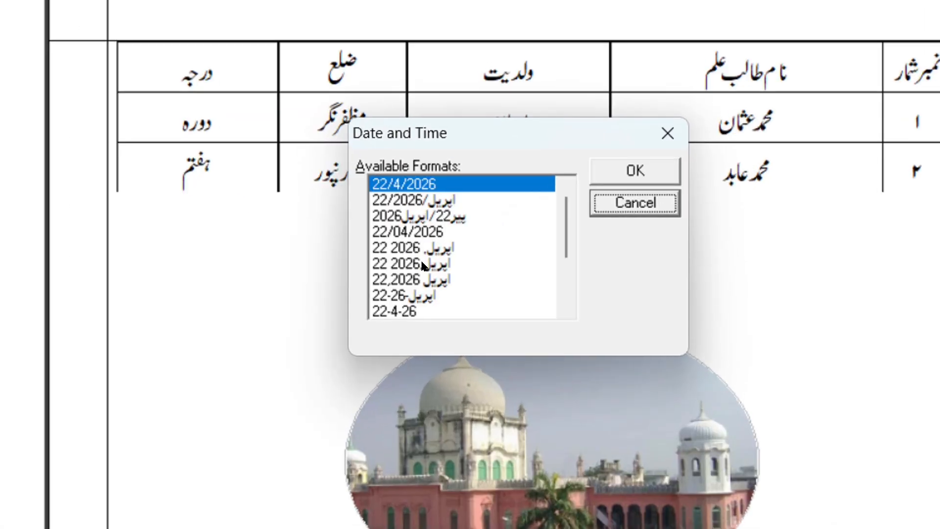
pyautogui.press('Escape')
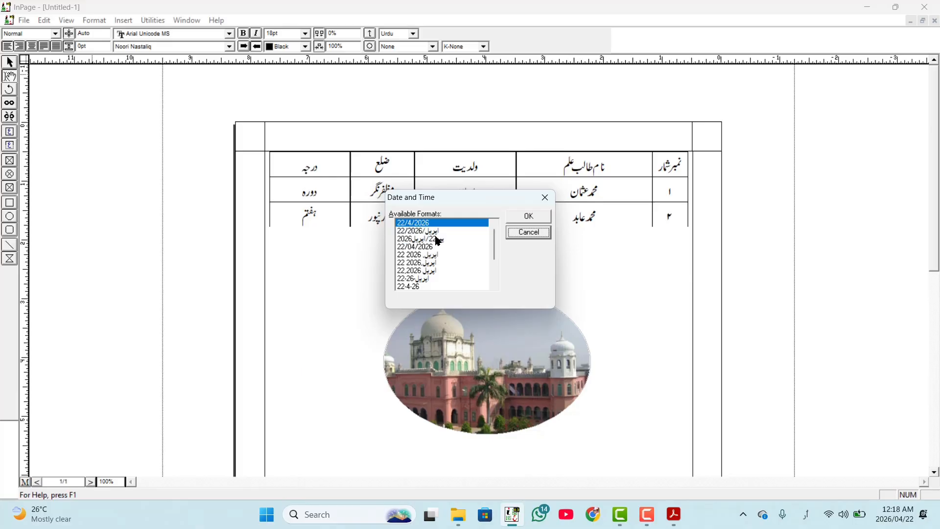
pyautogui.click(427, 255)
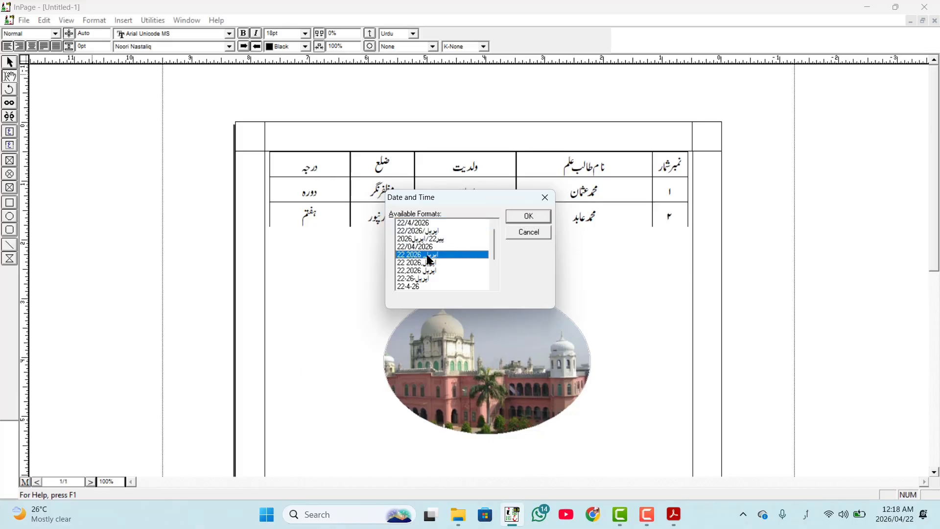
pyautogui.click(434, 238)
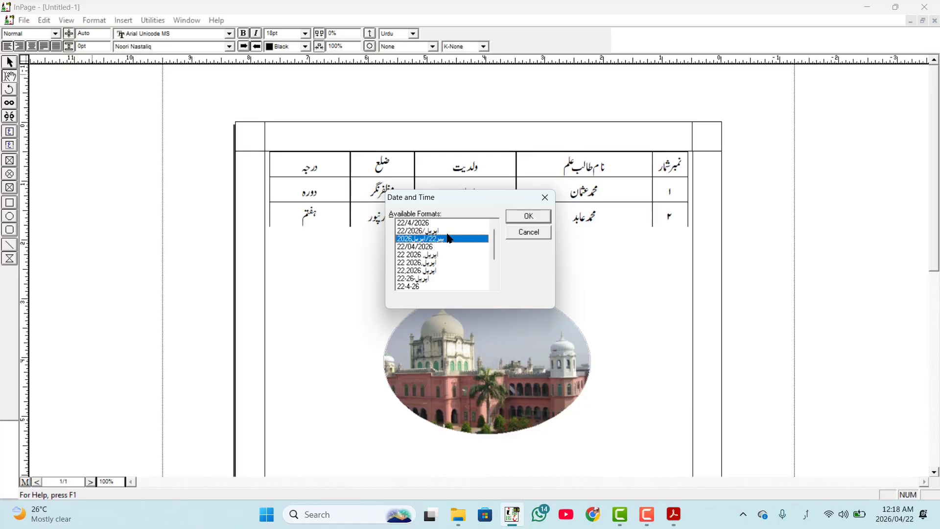
pyautogui.click(516, 214)
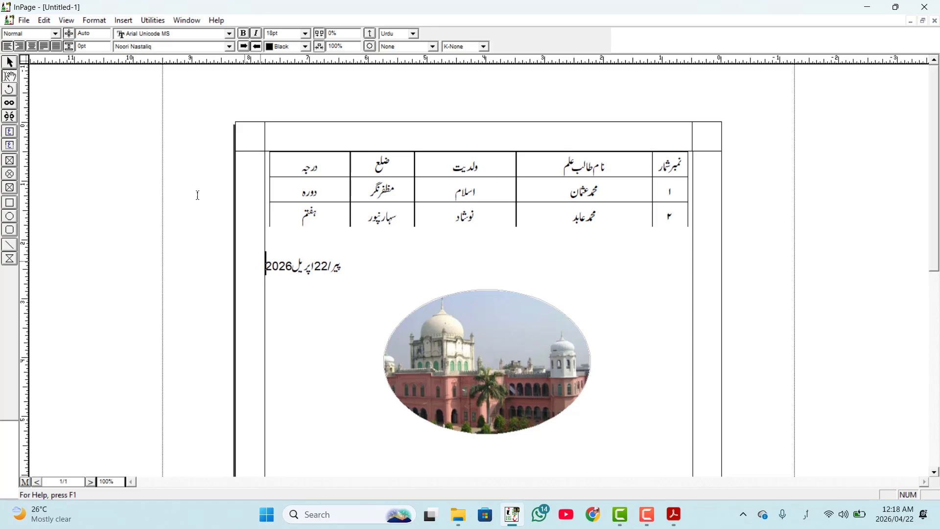
# - Insert 5 pages after the current page and page through the document to check them
pyautogui.click(123, 22)
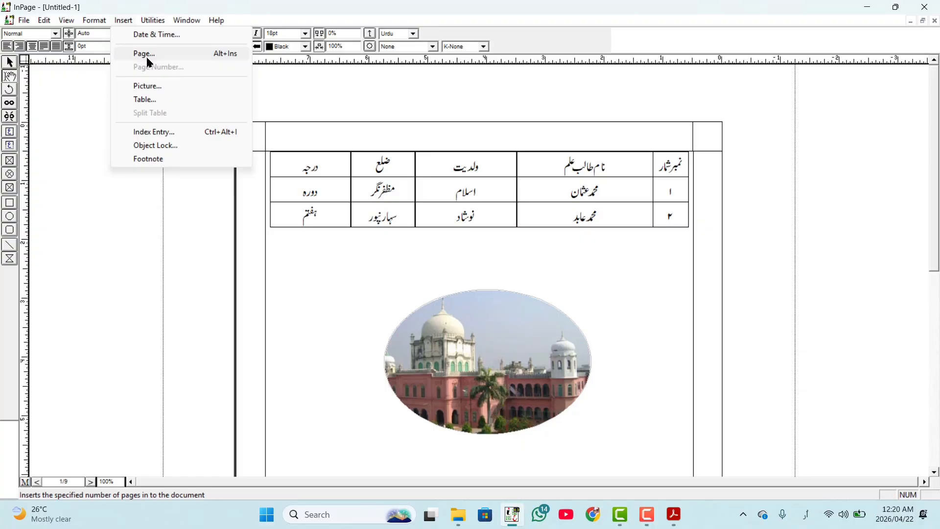
pyautogui.click(146, 54)
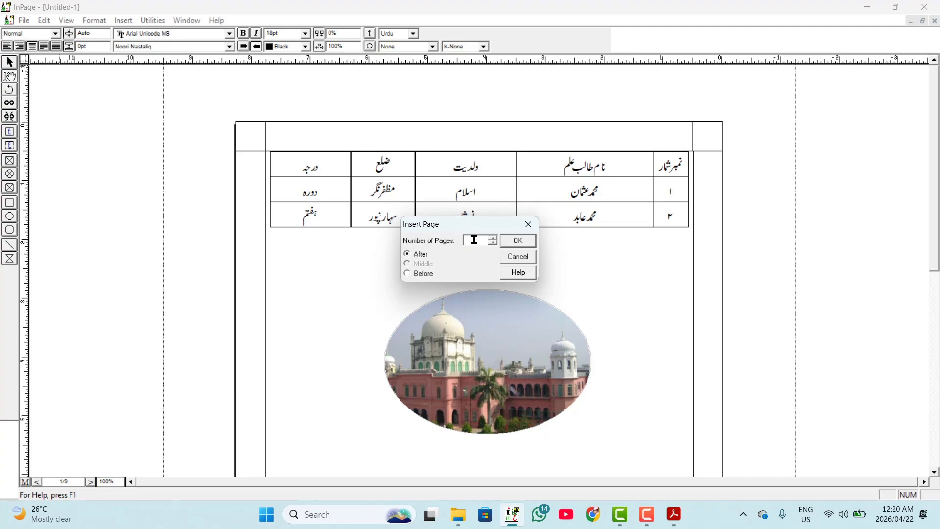
pyautogui.write('5')
pyautogui.click(517, 241)
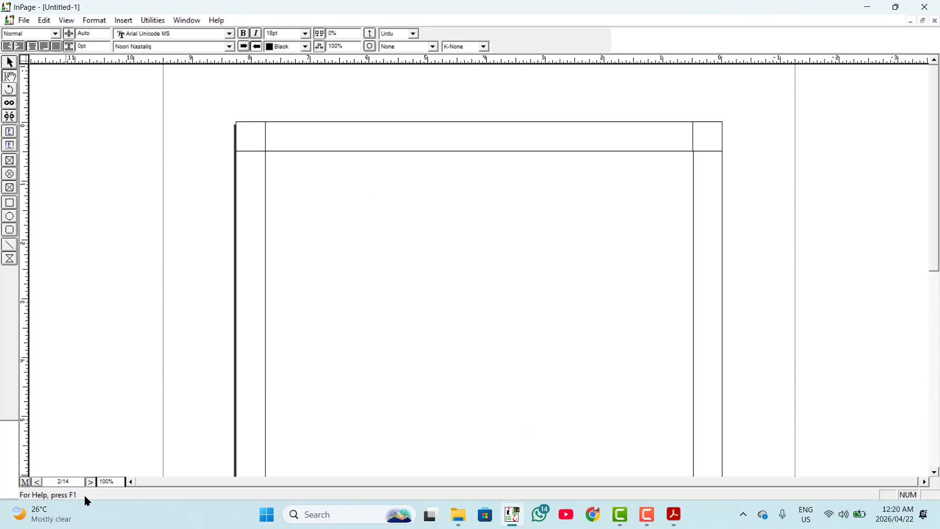
pyautogui.click(91, 483)
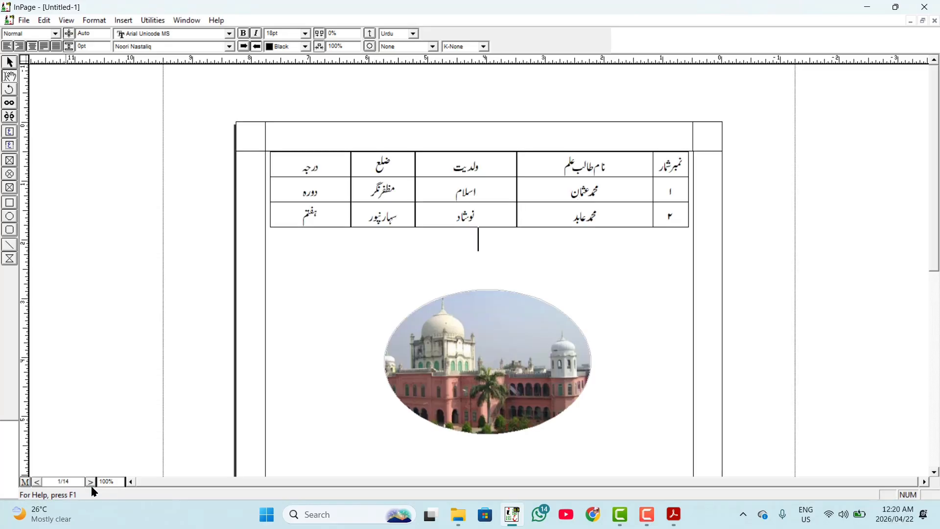
pyautogui.click(124, 20)
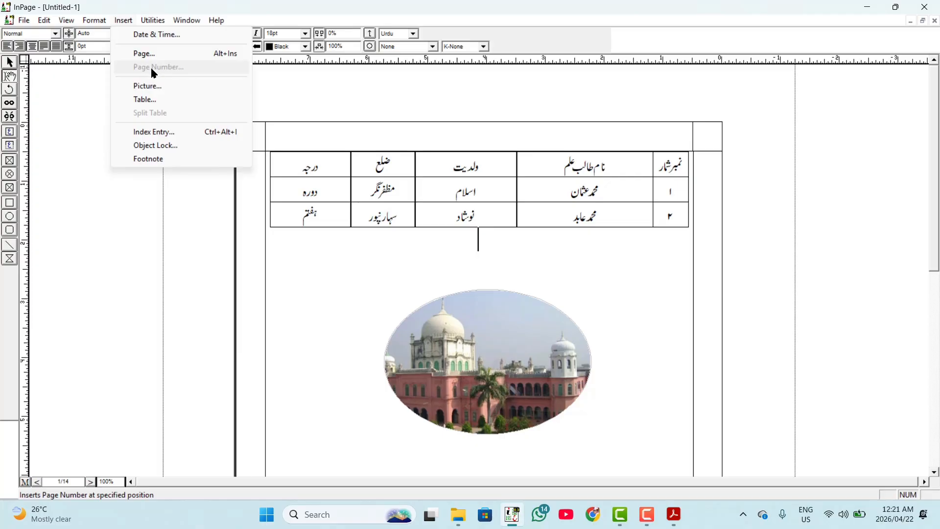
pyautogui.click(101, 21)
pyautogui.click(100, 22)
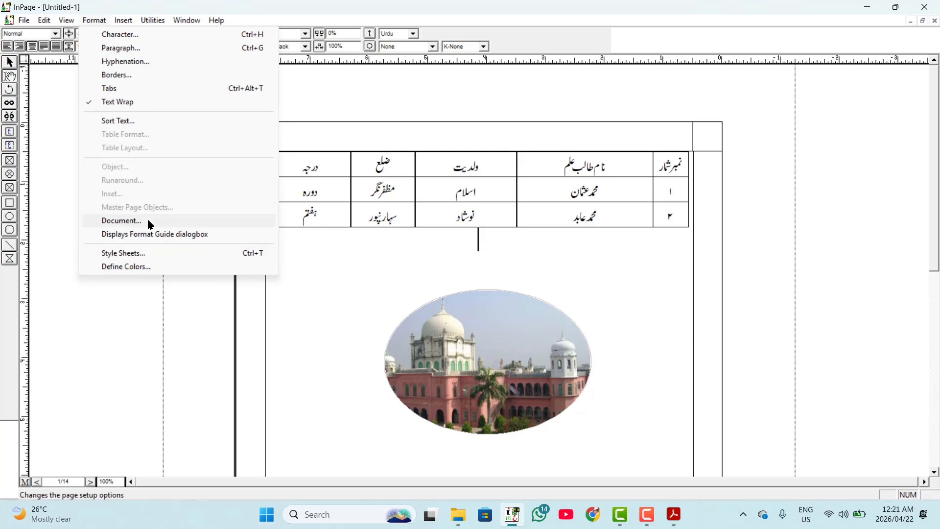
pyautogui.click(136, 307)
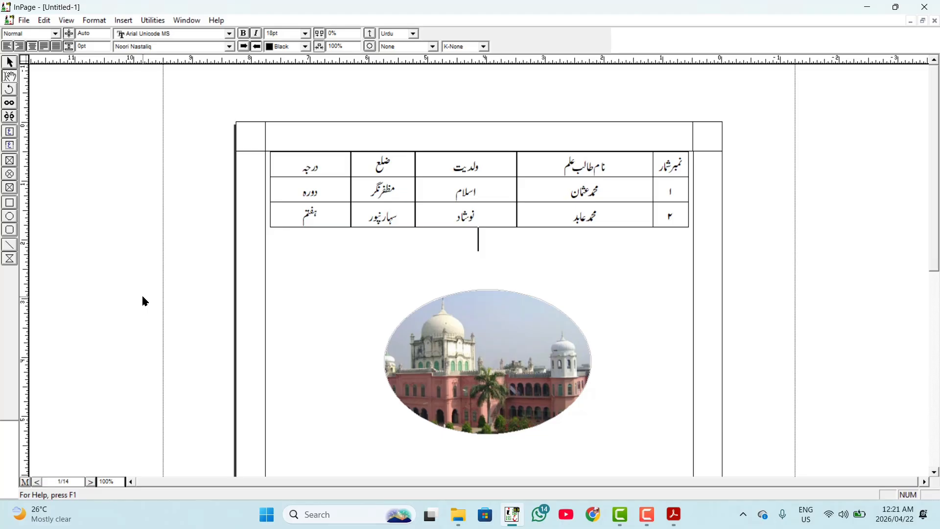
pyautogui.click(153, 21)
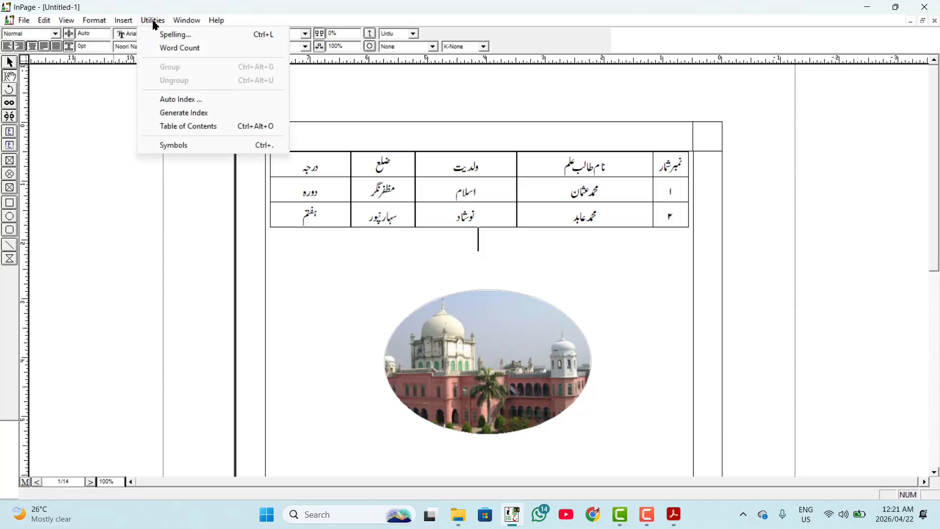
# - Insert the clock tower and Kaaba picture (16c8feb1c75a5c8…) from the Photos 3 folder below the table and look it over
pyautogui.click(132, 22)
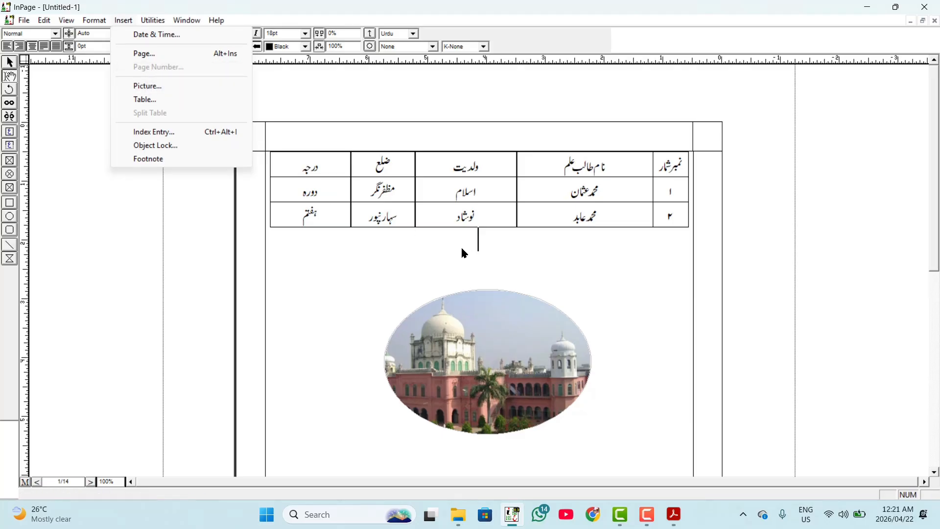
pyautogui.click(177, 87)
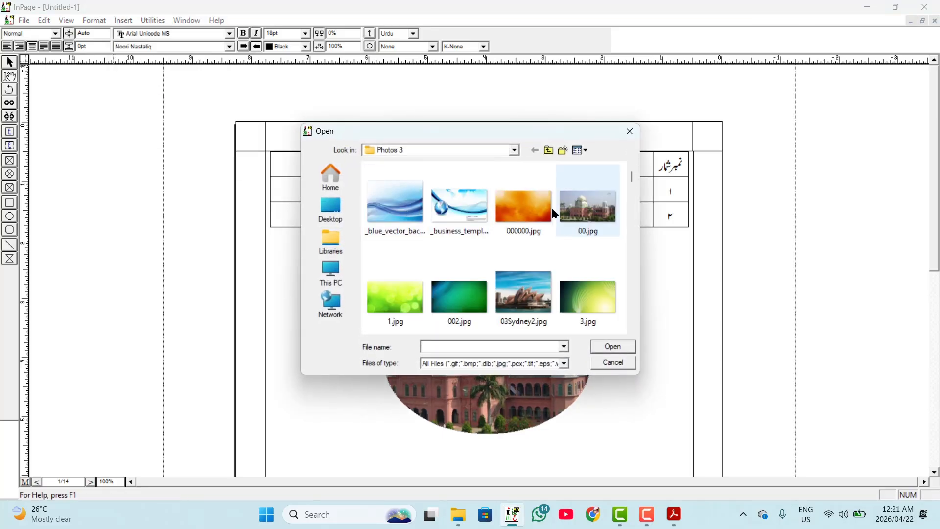
pyautogui.scroll(-3, 495, 233)
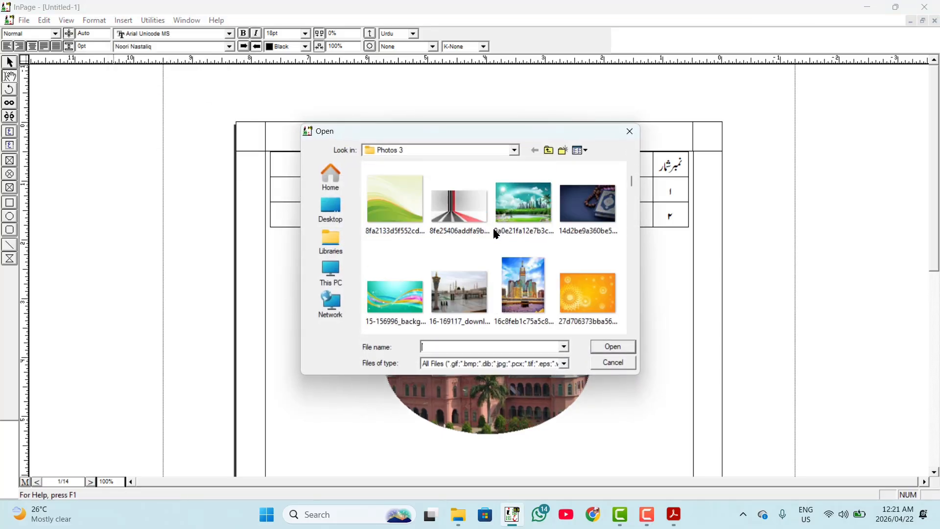
pyautogui.click(530, 284)
pyautogui.click(605, 348)
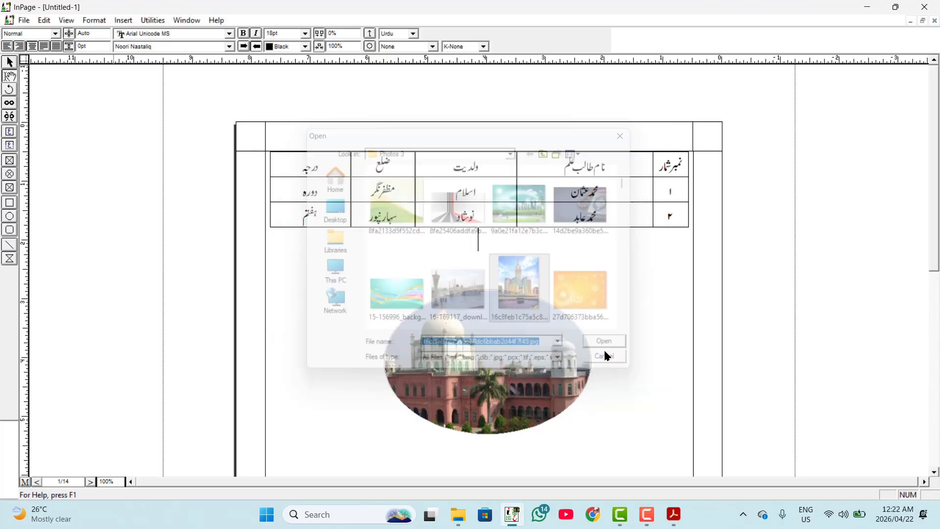
pyautogui.scroll(-3, 496, 285)
pyautogui.scroll(3, 496, 286)
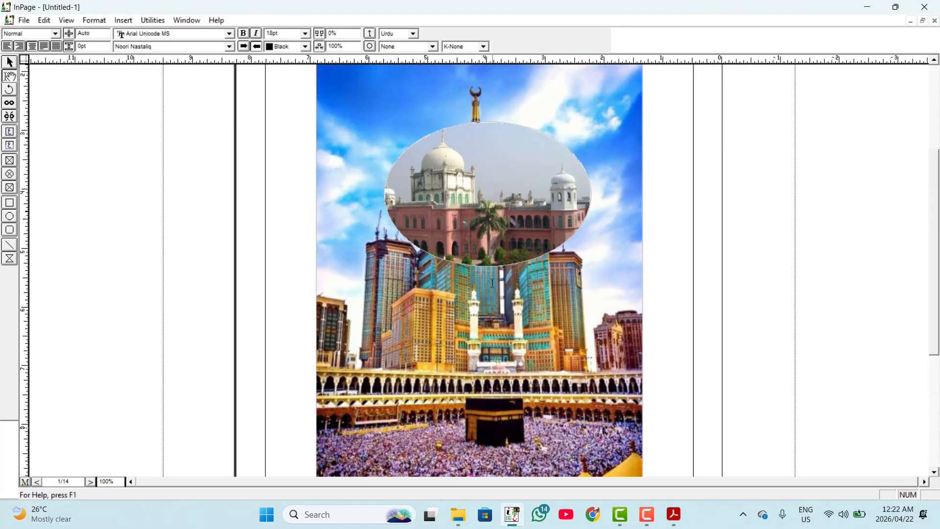
pyautogui.scroll(3, 392, 265)
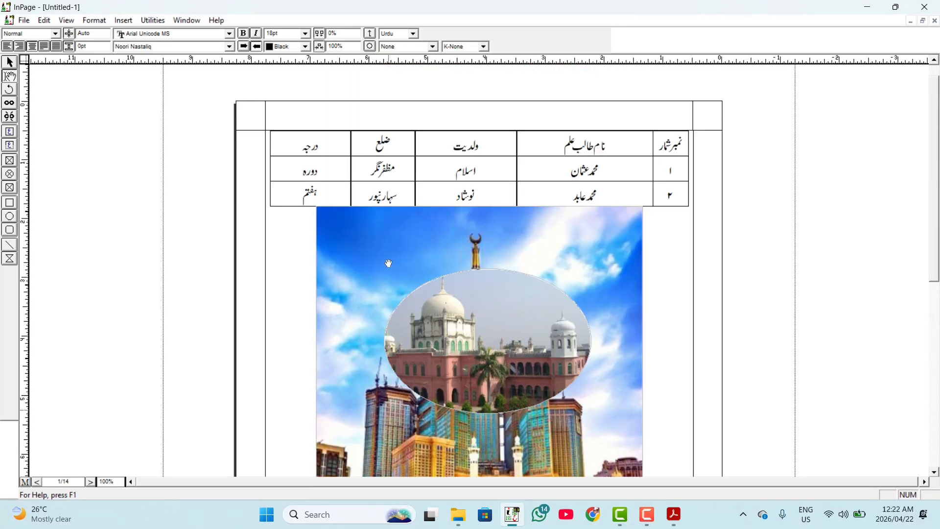
pyautogui.scroll(-3, 336, 310)
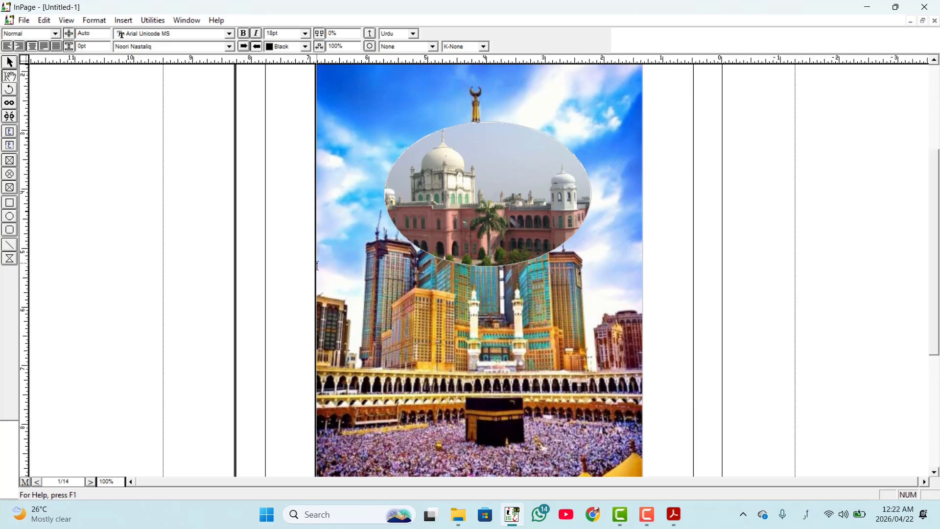
pyautogui.scroll(3, 355, 273)
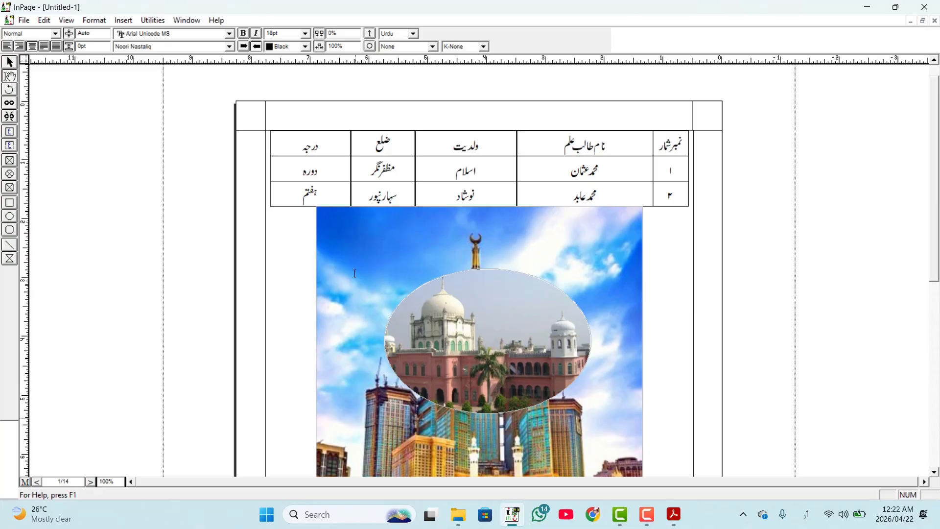
pyautogui.scroll(-3, 355, 273)
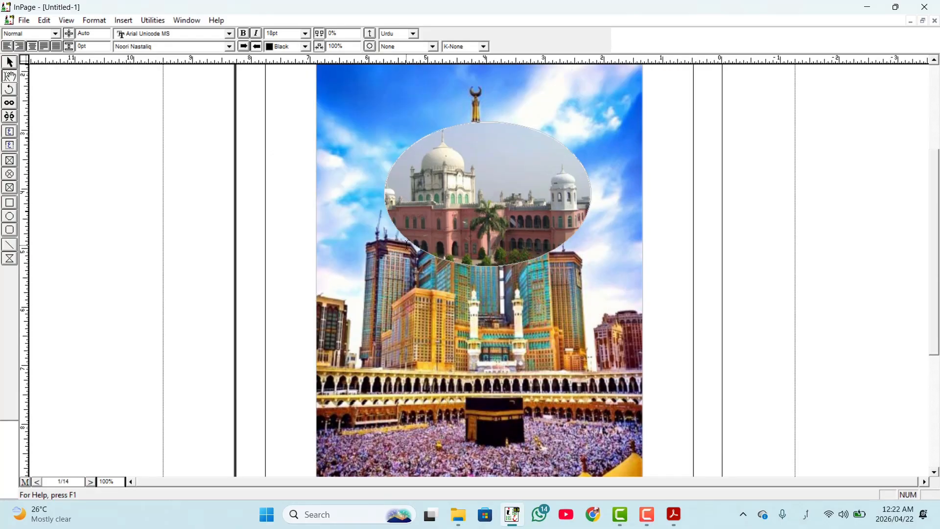
pyautogui.scroll(3, 432, 226)
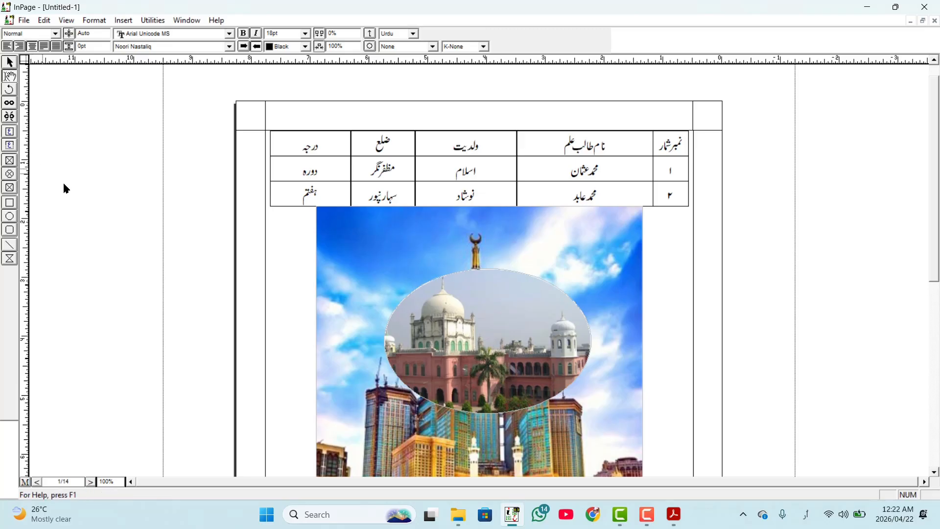
# - Look over the clock tower and Kaaba picture below the table and delete it from the page
pyautogui.scroll(-3, 311, 289)
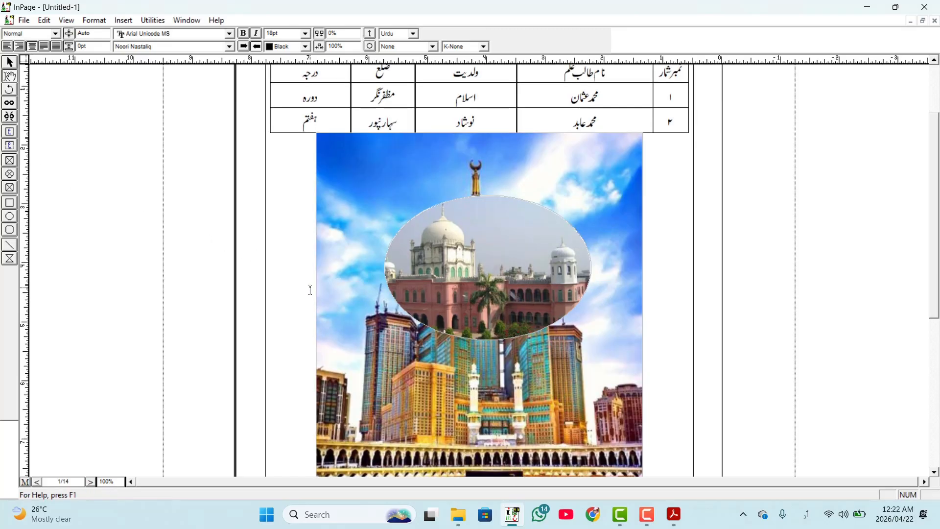
pyautogui.scroll(-3, 311, 289)
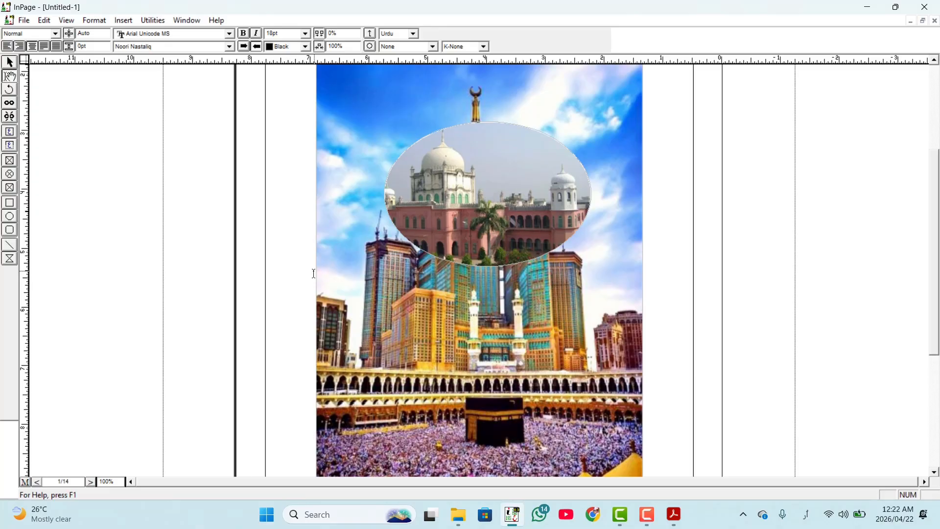
pyautogui.scroll(3, 317, 270)
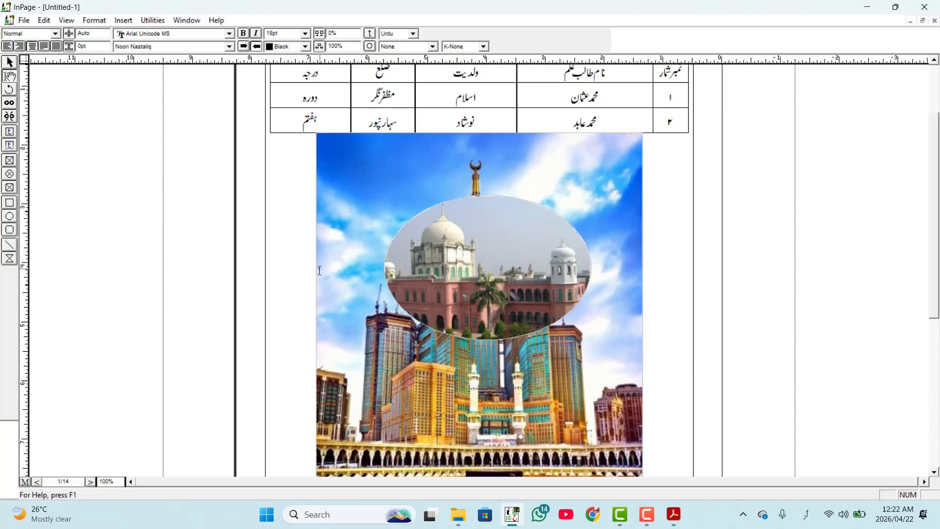
pyautogui.scroll(-3, 320, 271)
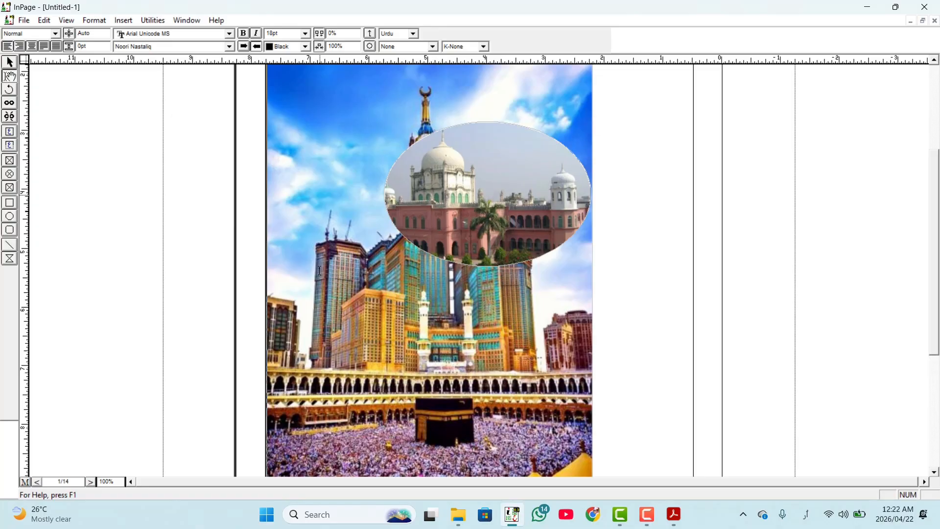
pyautogui.press('BackSpace')
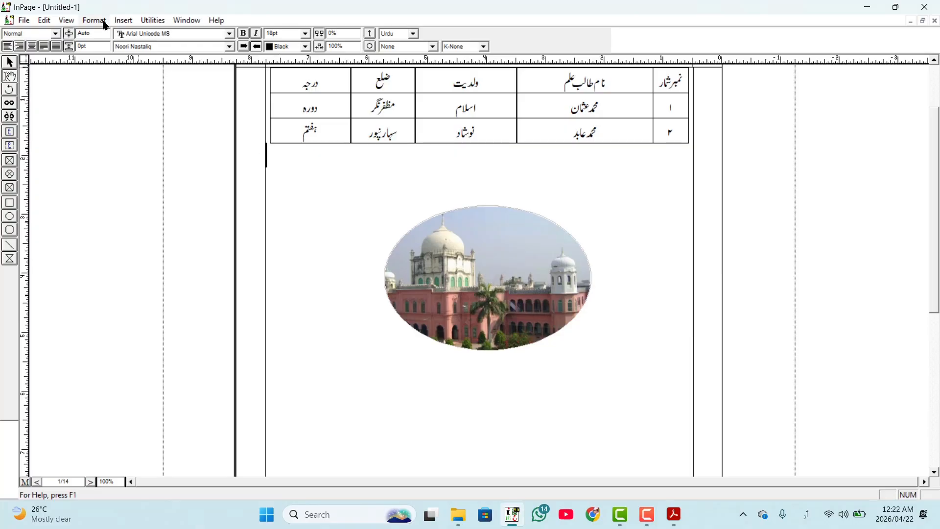
pyautogui.click(123, 20)
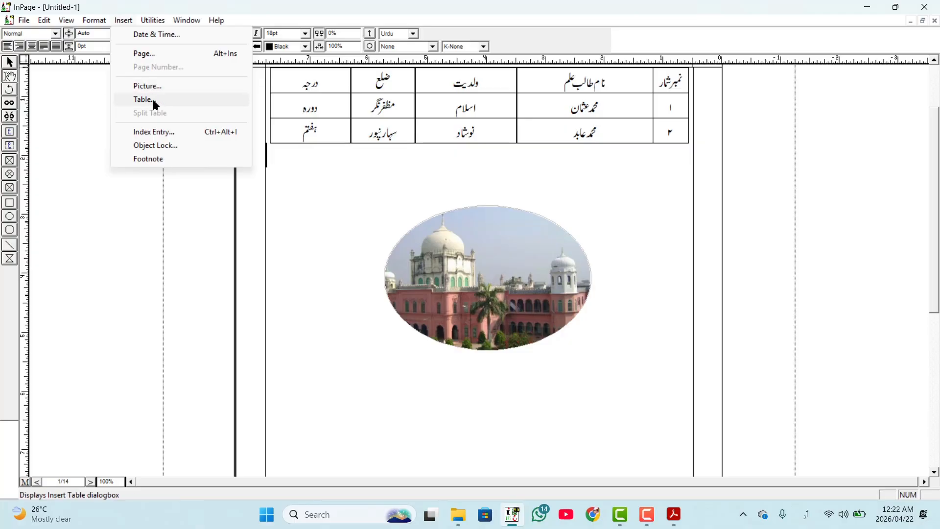
pyautogui.scroll(2, 154, 101)
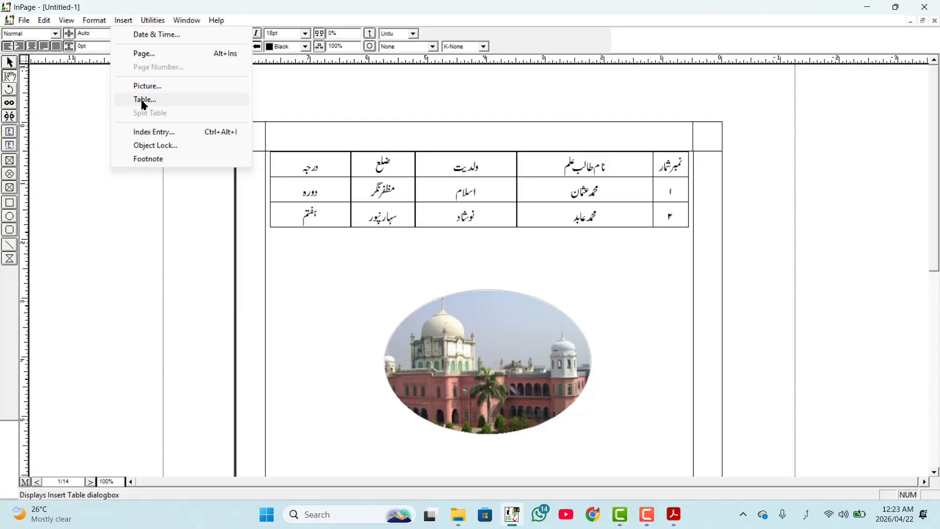
pyautogui.click(143, 102)
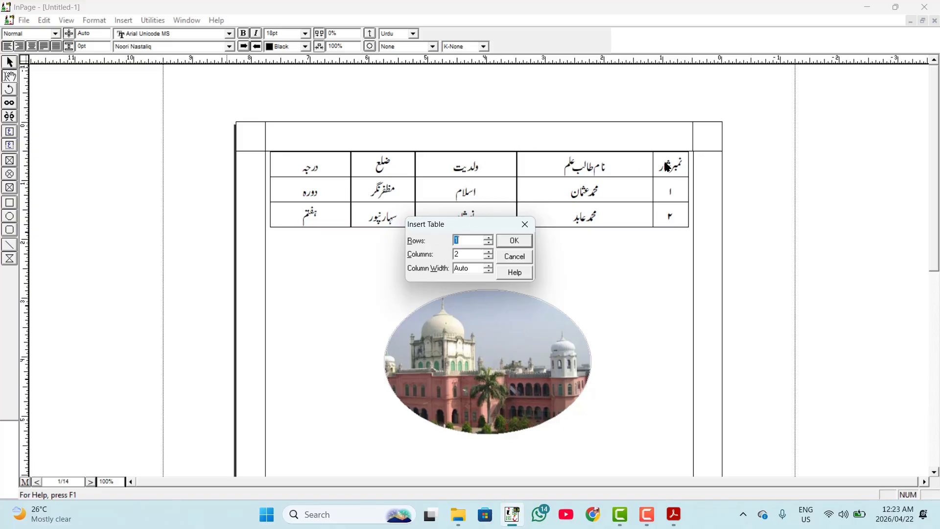
pyautogui.write('۲')
pyautogui.click(513, 258)
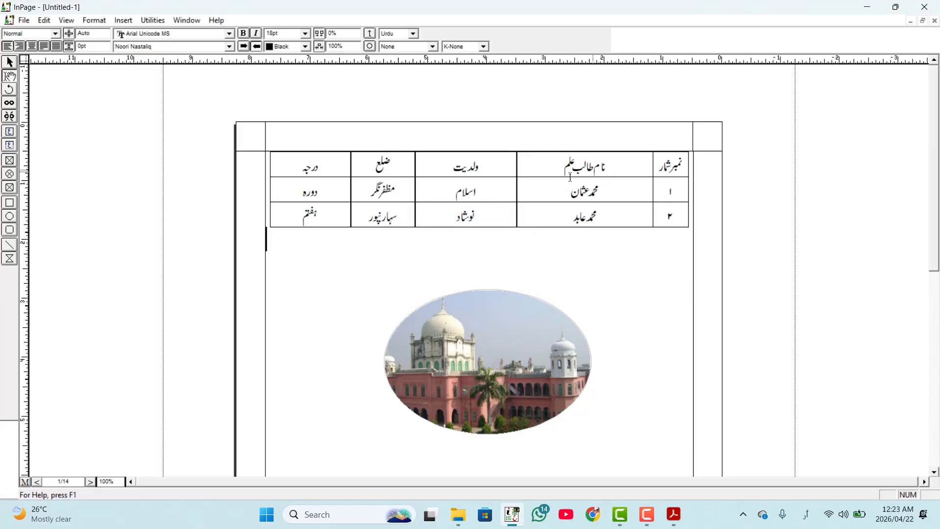
# - Split the table at its first header cell so that a blank line opens above it
pyautogui.click(123, 23)
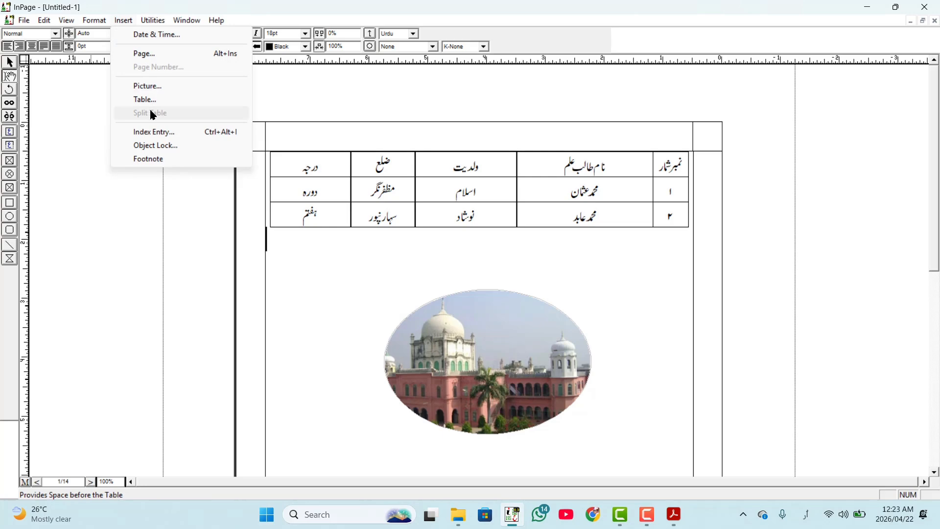
pyautogui.click(456, 215)
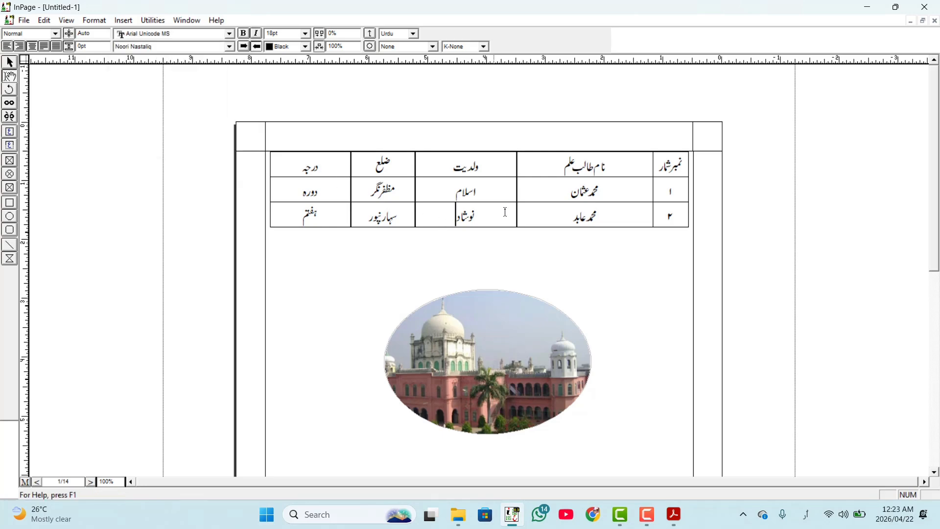
pyautogui.click(663, 165)
pyautogui.click(128, 24)
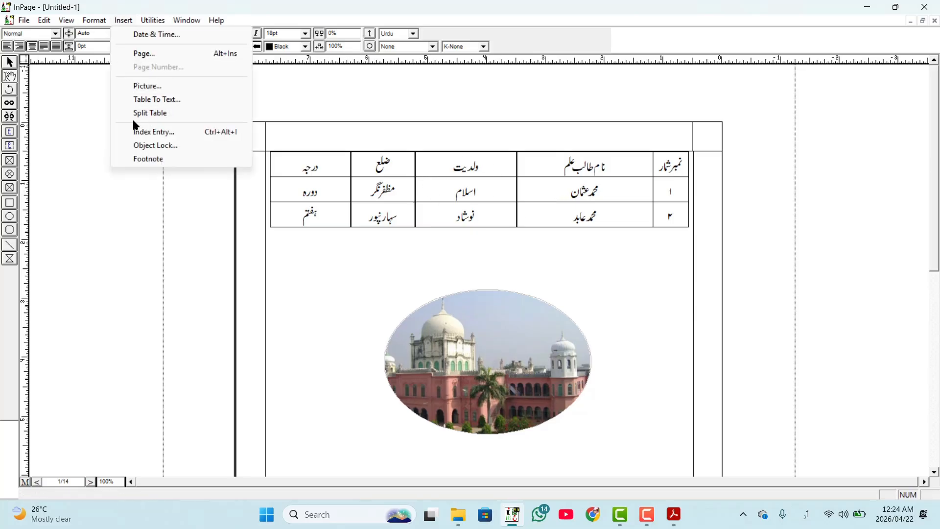
pyautogui.click(158, 117)
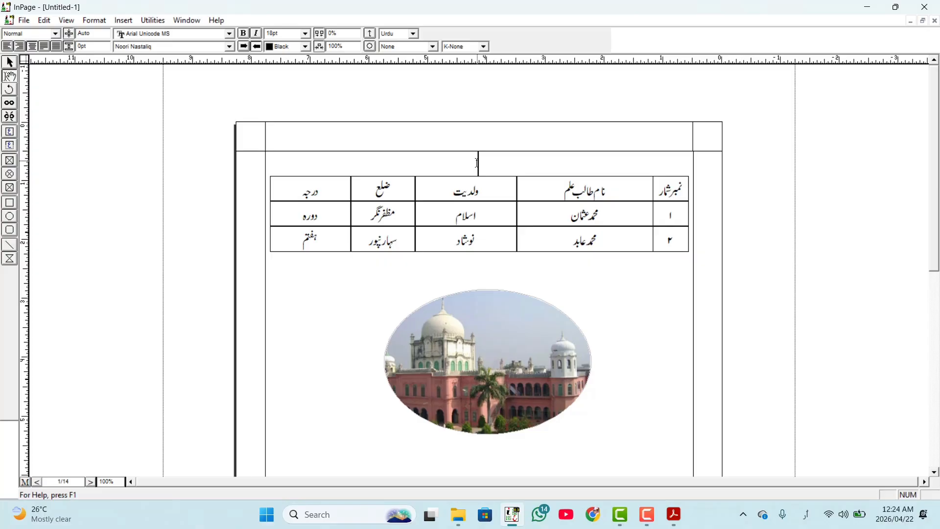
# - Enter the heading سالانہ امتحان دارلعلوم دیوبند on the blank line above the table
pyautogui.write('سالانہ امتحان دارالعلوم دیوبند')
# - Set the font size of the whole heading above the table to 72pt
pyautogui.moveTo(421, 176); pyautogui.dragTo(528, 157)
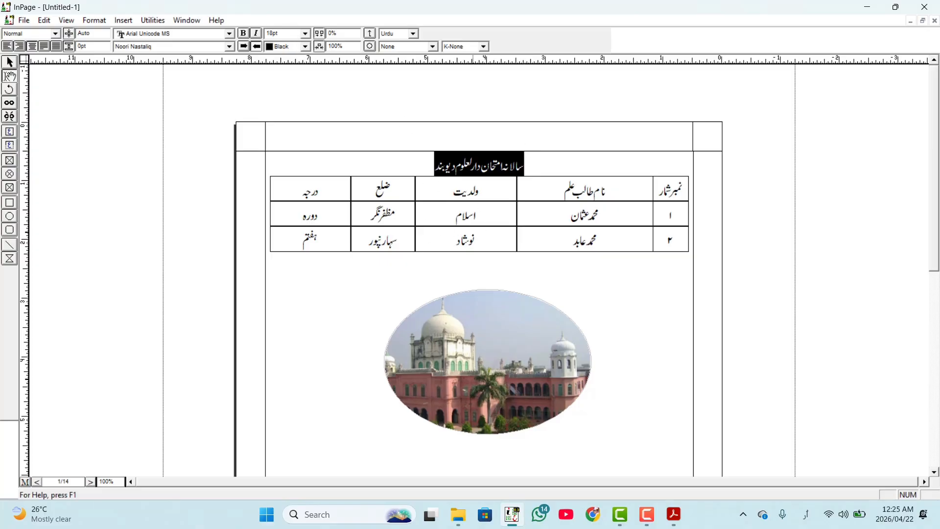
pyautogui.doubleClick(300, 31)
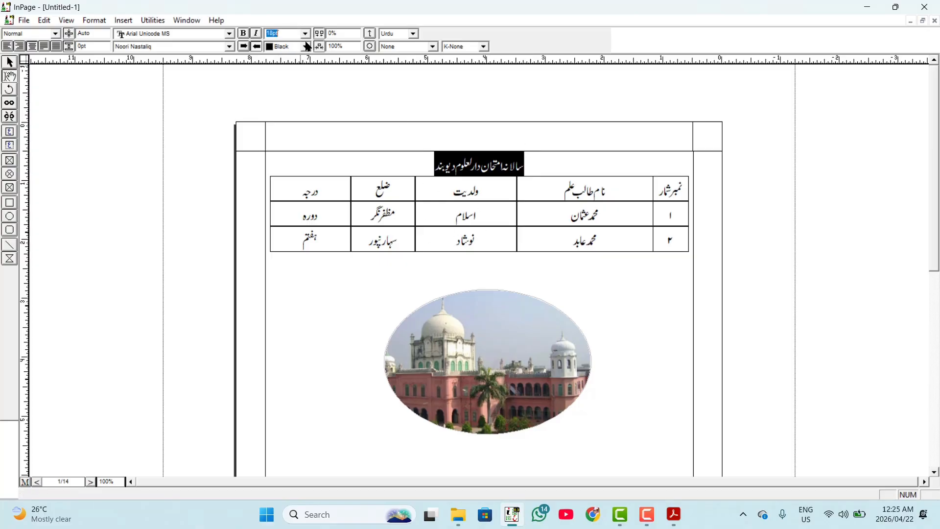
pyautogui.click(305, 34)
pyautogui.click(294, 111)
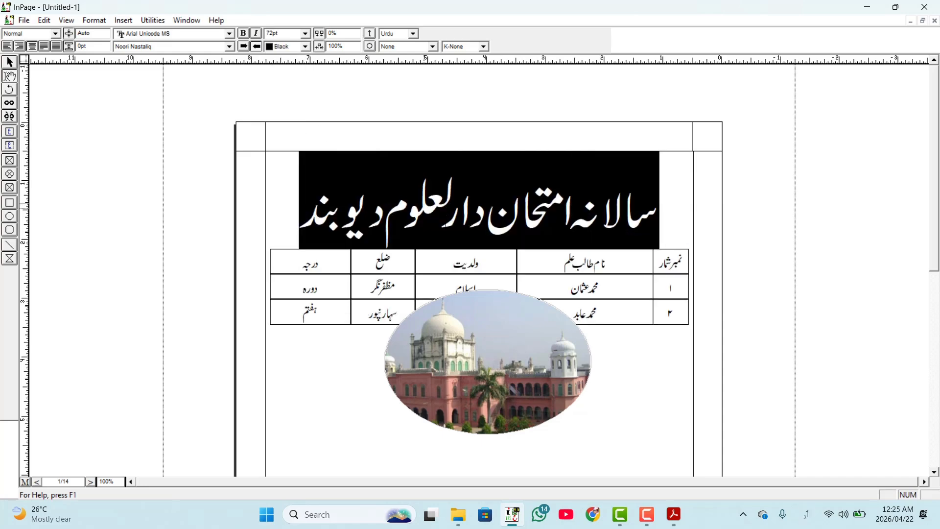
pyautogui.click(302, 165)
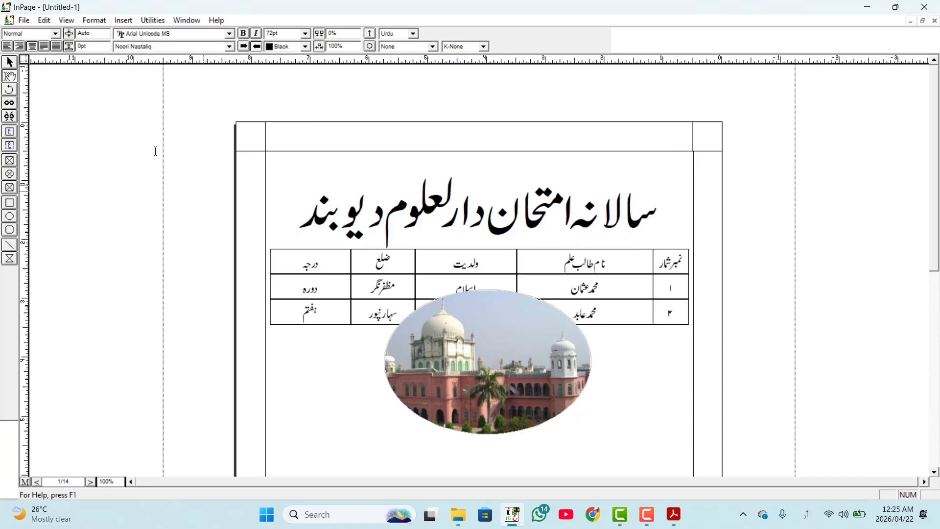
# - Move the oval building picture down so that it sits clear of the table
pyautogui.click(10, 63)
pyautogui.click(433, 384)
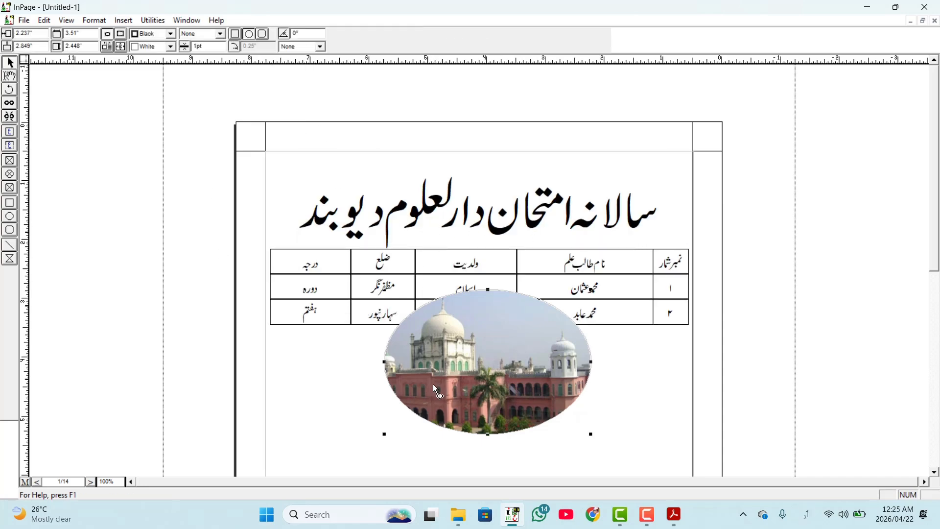
pyautogui.moveTo(433, 384); pyautogui.dragTo(420, 428)
# - Place the text cursor in the table's first header cell, check the document's word count and close the read-out
pyautogui.click(153, 20)
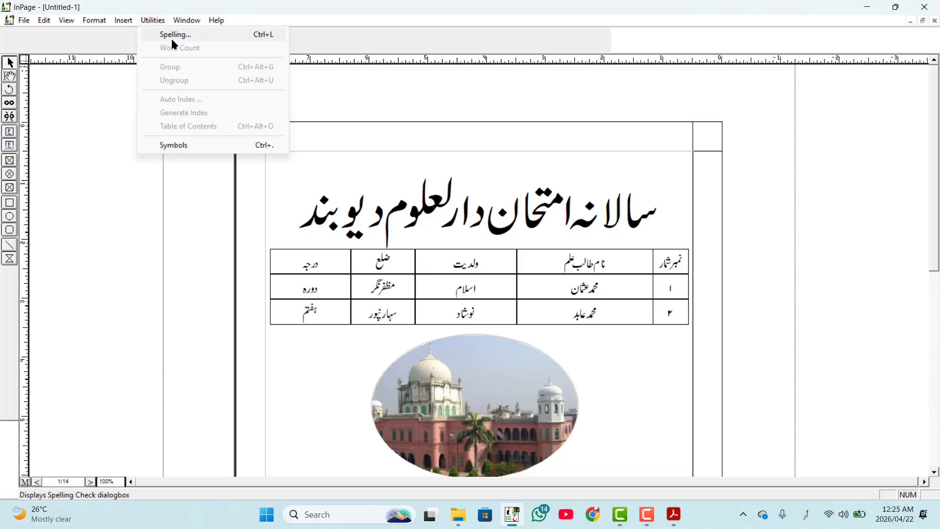
pyautogui.click(179, 229)
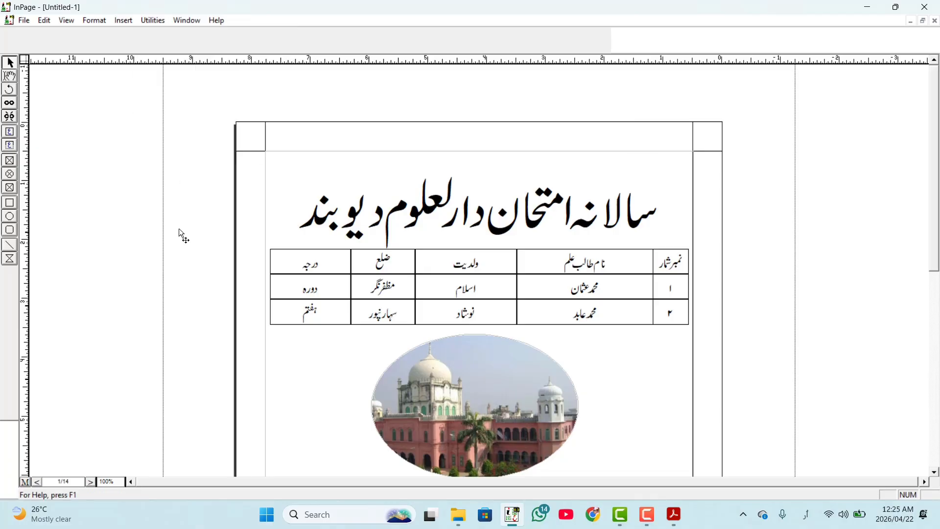
pyautogui.click(14, 80)
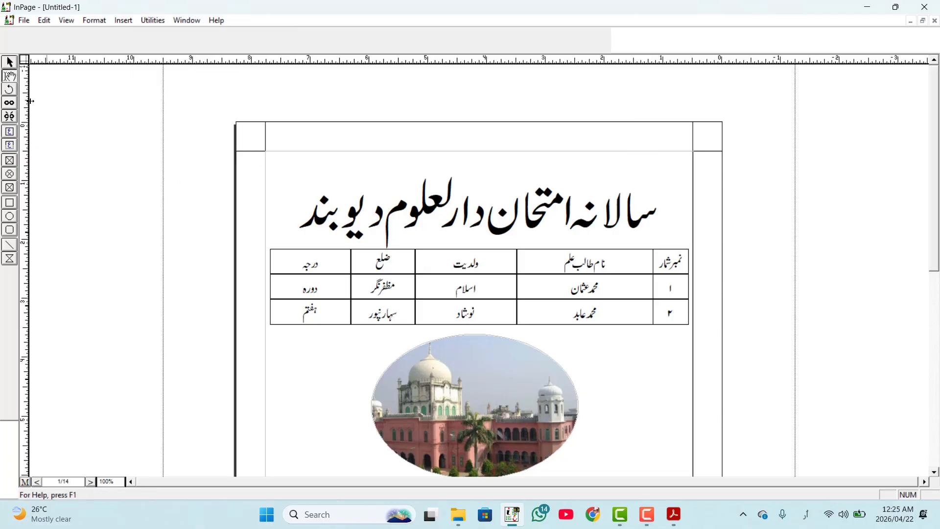
pyautogui.click(675, 268)
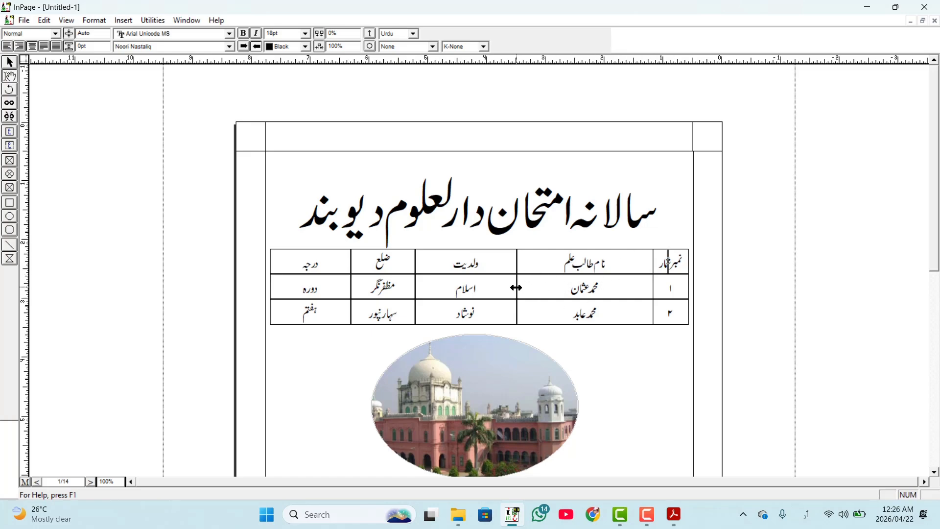
pyautogui.click(152, 20)
pyautogui.click(167, 49)
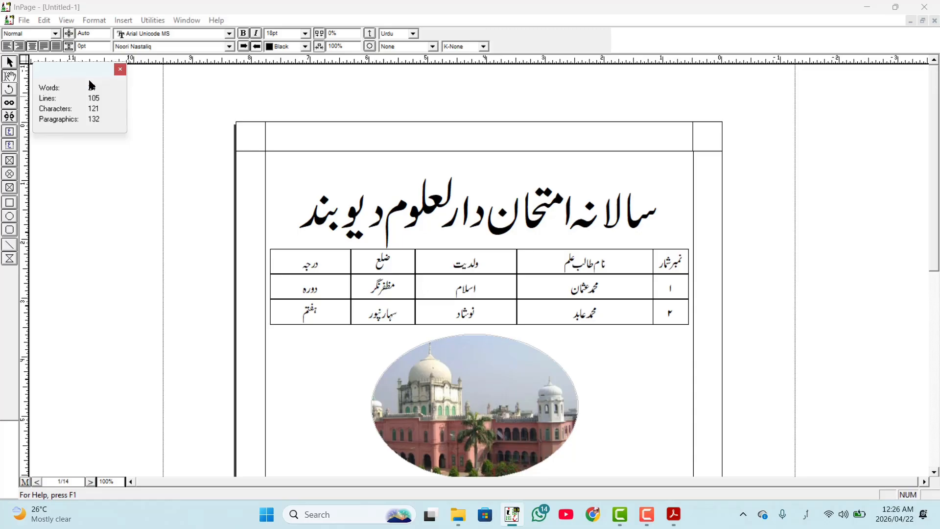
pyautogui.click(120, 69)
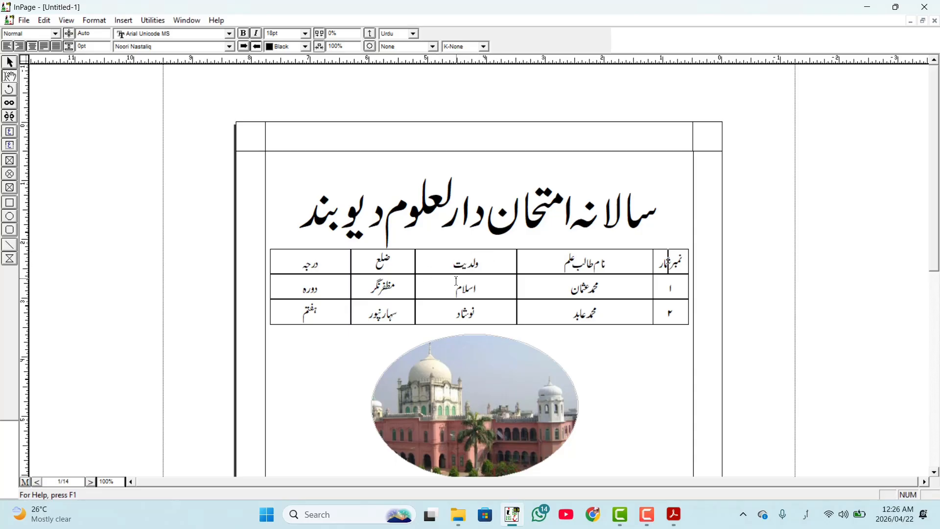
pyautogui.scroll(-3, 456, 281)
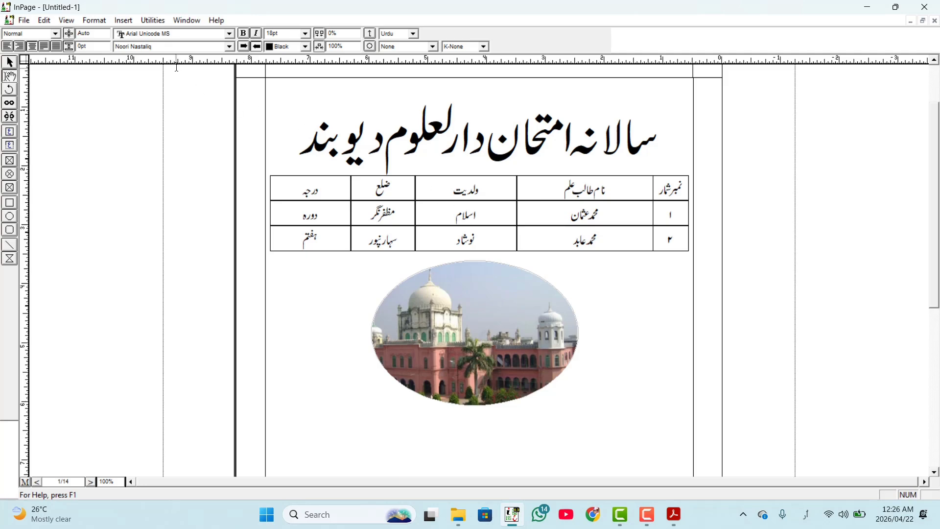
pyautogui.click(155, 21)
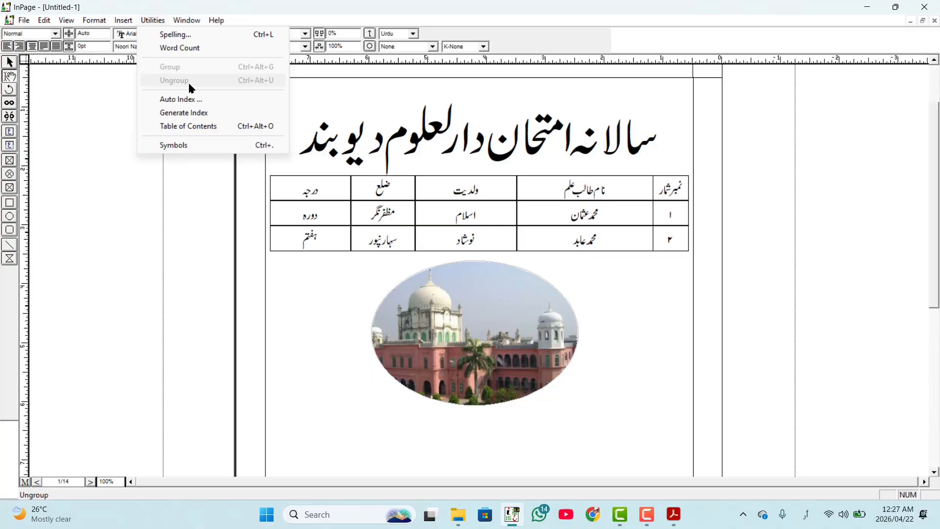
pyautogui.click(468, 305)
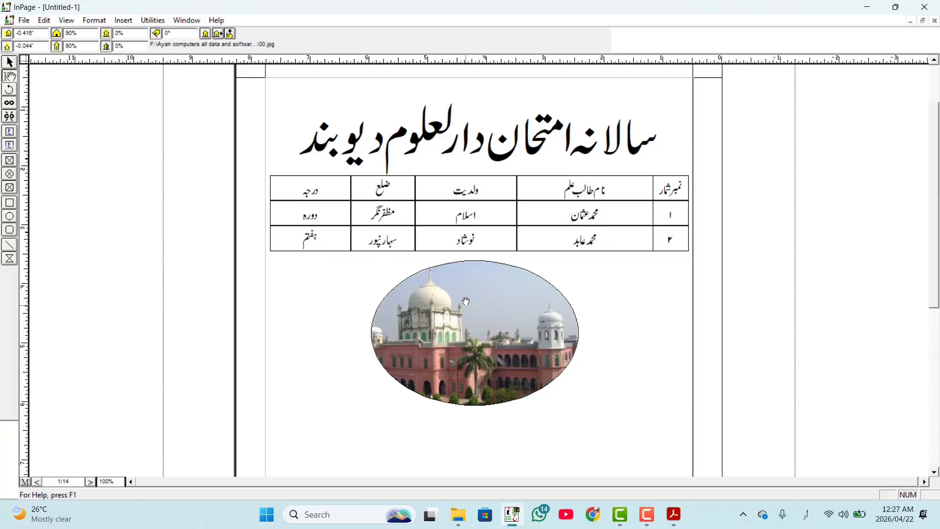
# - Draw a title text box across the upper part of the oval picture and enter the caption دارلعلوم دارلحدیث
pyautogui.click(8, 149)
pyautogui.moveTo(442, 274); pyautogui.dragTo(518, 291)
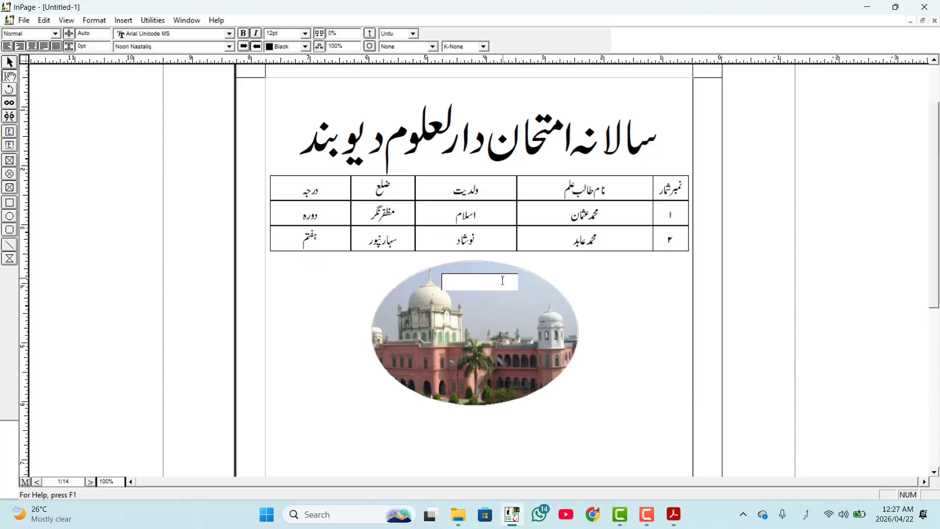
pyautogui.write('دارلع')
pyautogui.write('لوم')
pyautogui.write(' دارل')
pyautogui.write('عی')
pyautogui.write('ث')
# - Set the picture caption to 18pt, centre it in its text box and finish the text editing
pyautogui.moveTo(473, 283); pyautogui.dragTo(532, 300)
pyautogui.click(293, 33)
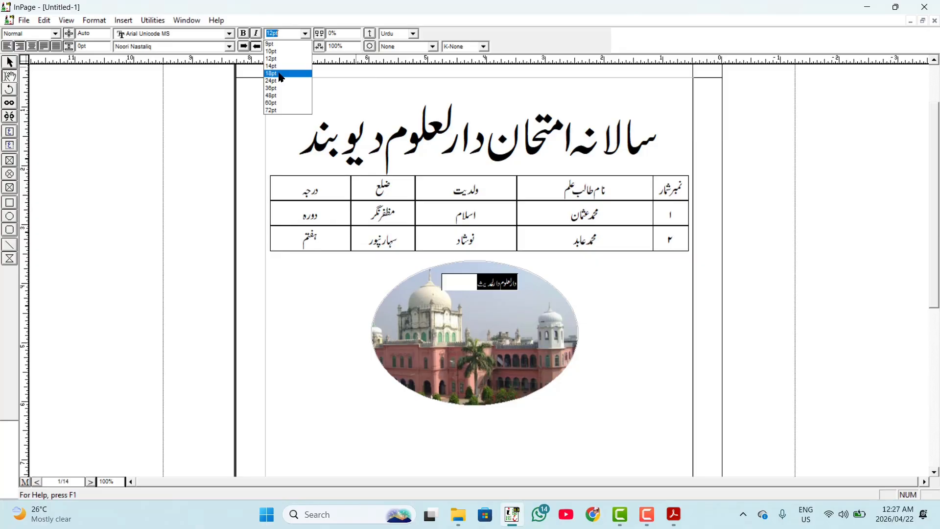
pyautogui.click(280, 74)
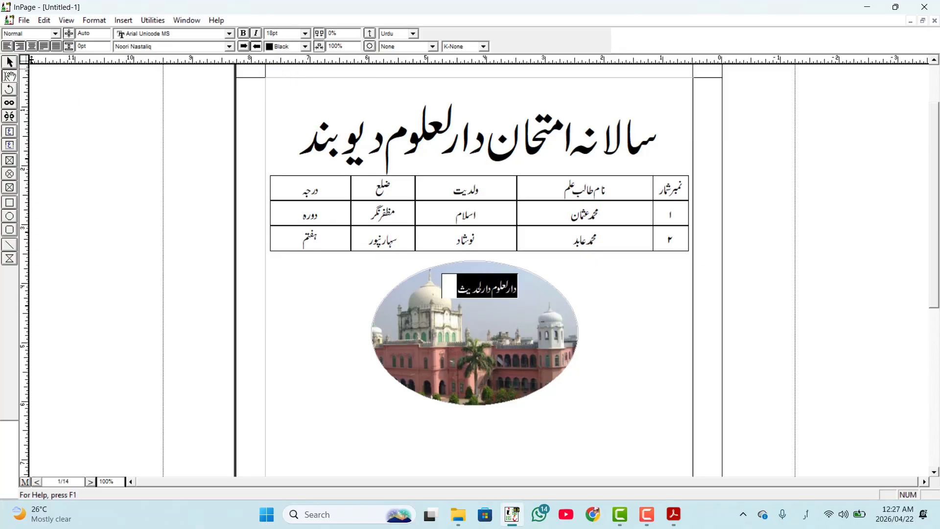
pyautogui.click(31, 48)
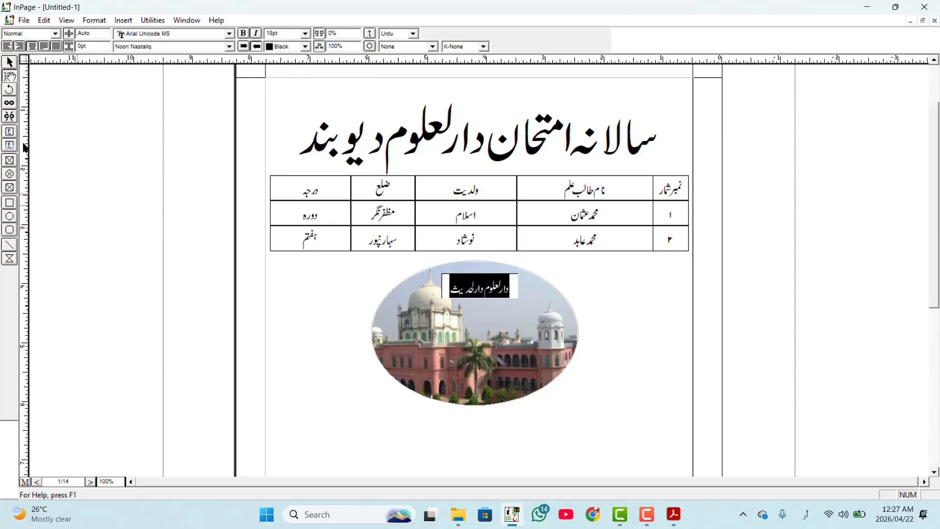
pyautogui.click(10, 62)
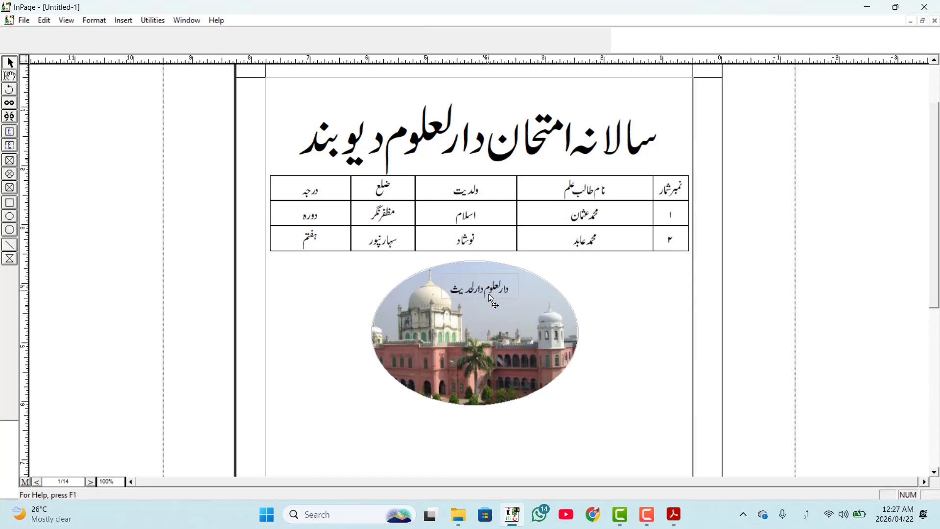
# - Try moving the oval picture separately from its caption, and undo the move
pyautogui.moveTo(495, 322); pyautogui.dragTo(472, 349)
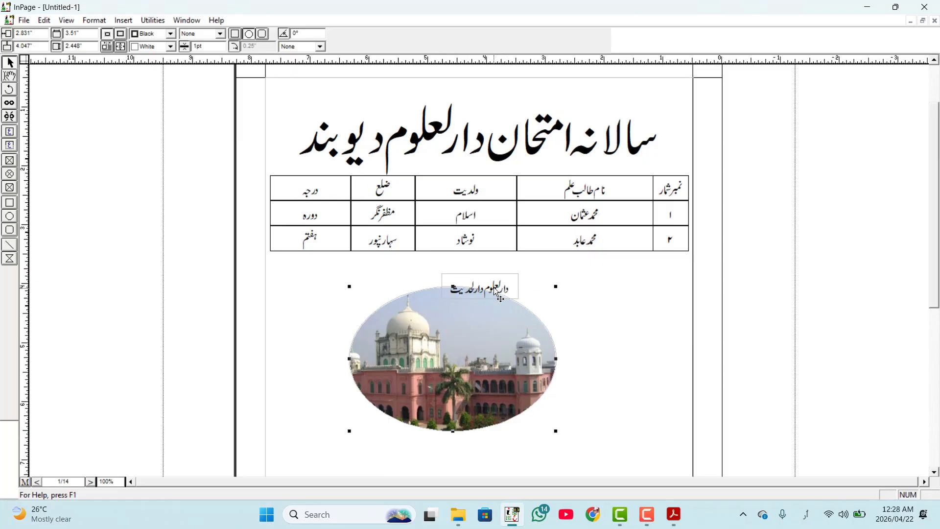
pyautogui.hotkey('ctrl', 'z')
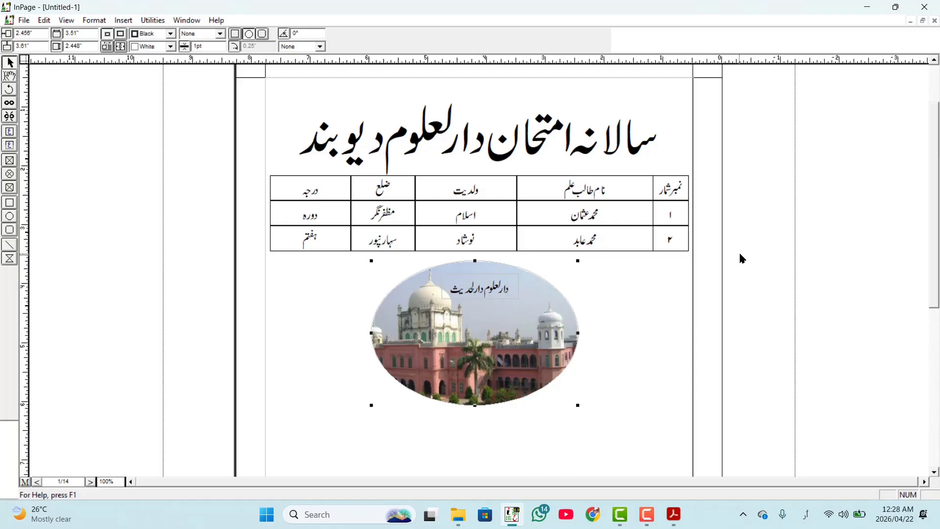
# - Group the oval picture with its caption and nudge the group down and to the right, to position 2.04" and 3.818"
pyautogui.moveTo(754, 242); pyautogui.dragTo(332, 431)
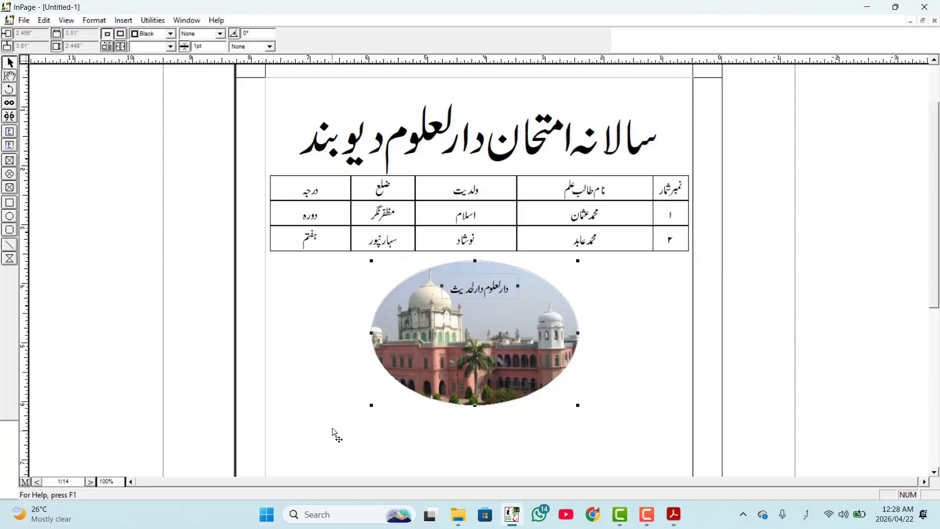
pyautogui.click(151, 21)
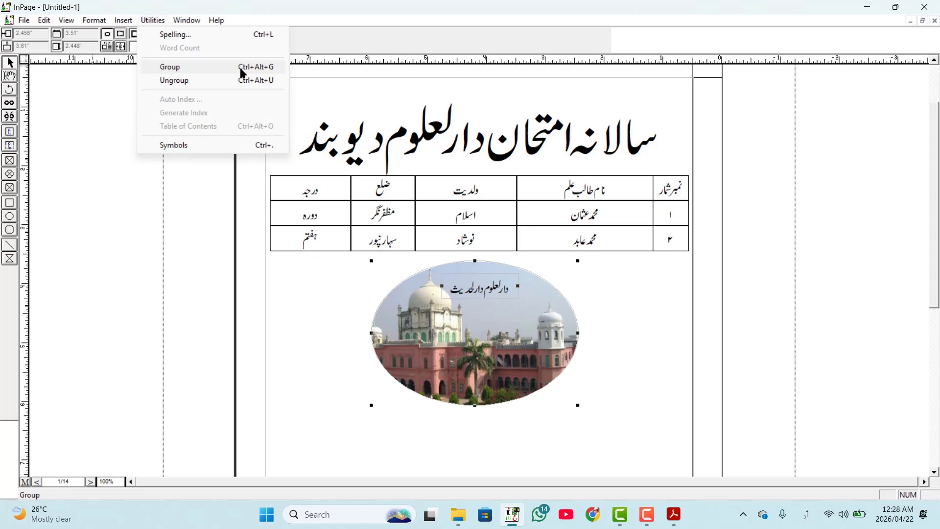
pyautogui.click(274, 73)
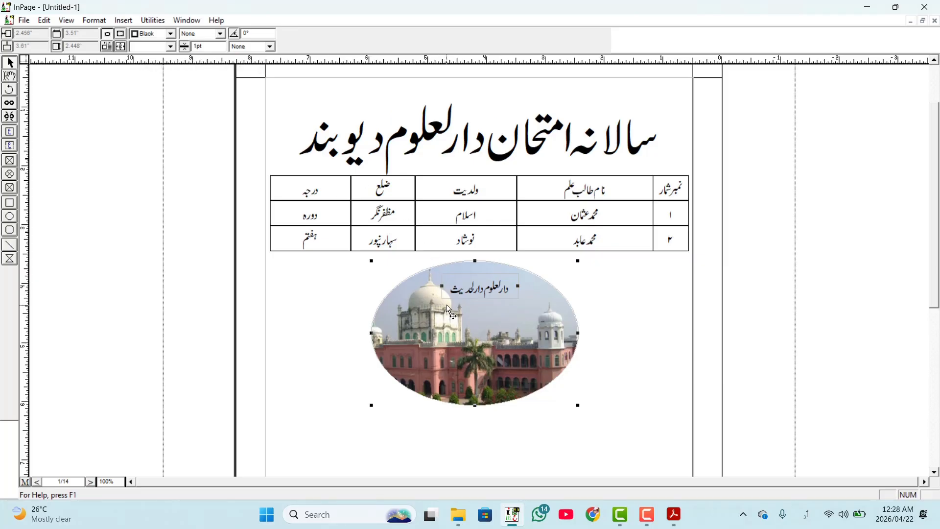
pyautogui.press('Down')
pyautogui.press('Down')
pyautogui.press('Right')
pyautogui.press('Right')
pyautogui.press('Right')
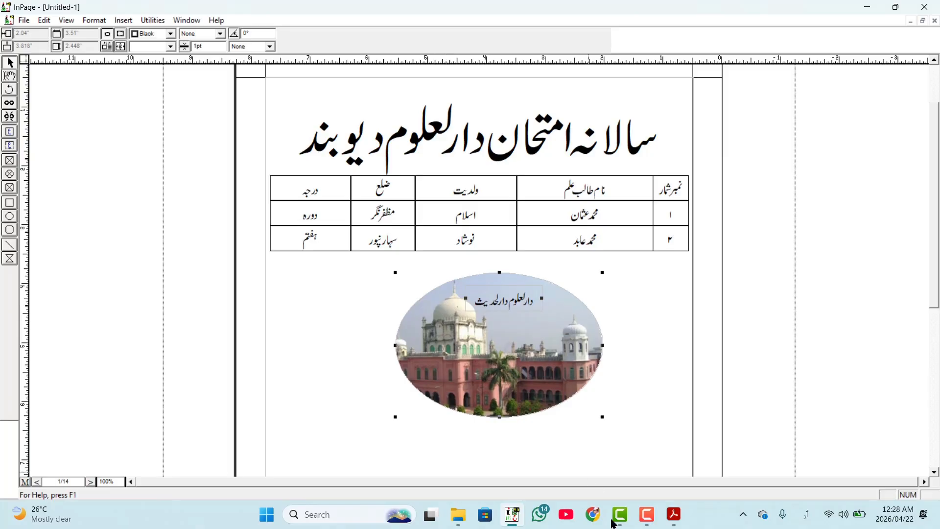
# - Ungroup the oval picture and its caption and clear the selection
pyautogui.click(158, 20)
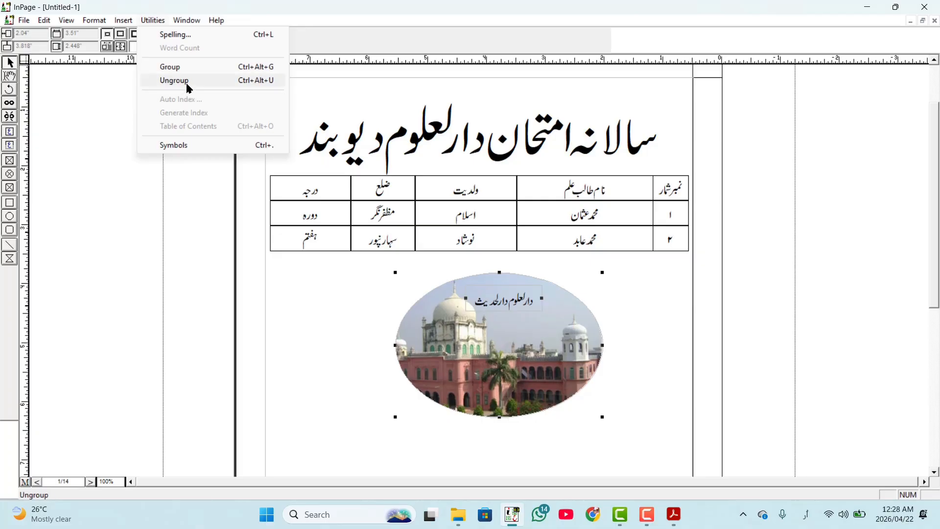
pyautogui.click(184, 82)
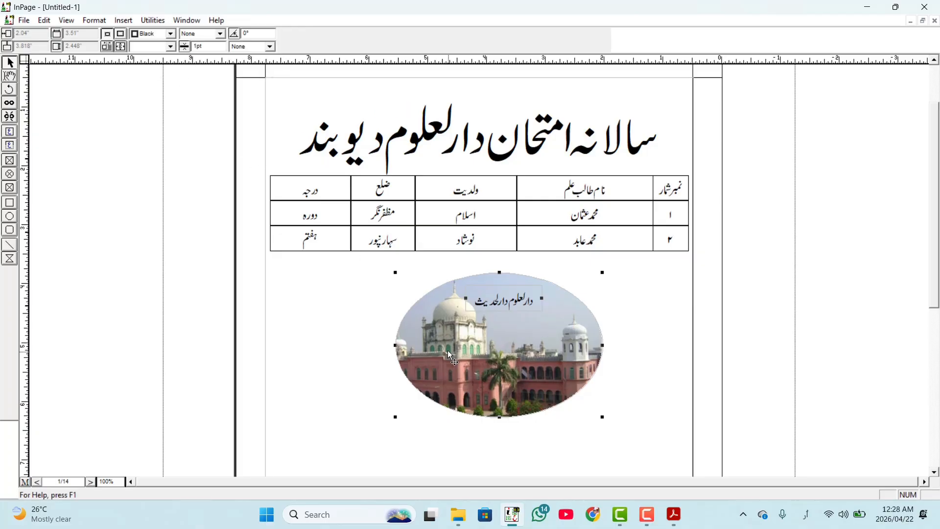
pyautogui.click(654, 330)
# - Nudge only the oval picture around under its caption, leave it at position 1.832" and 3.818", and deselect it
pyautogui.click(575, 358)
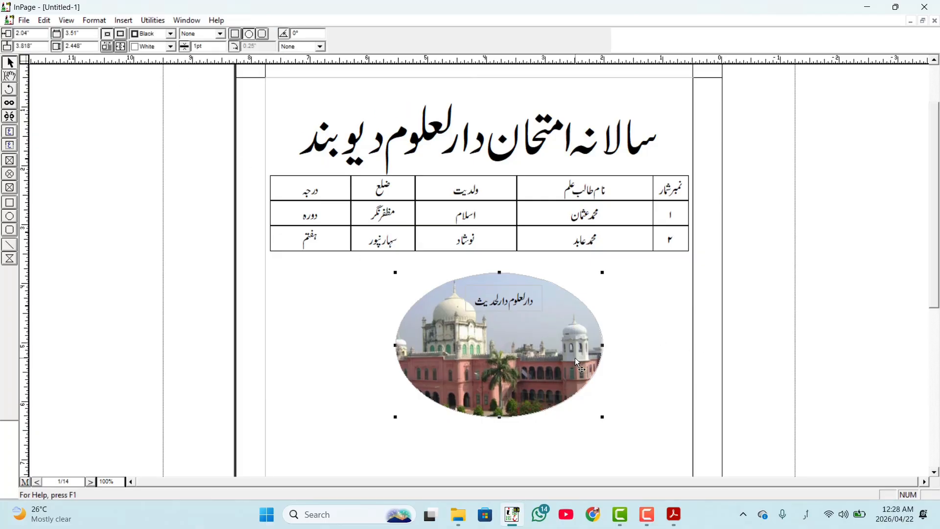
pyautogui.press('Down')
pyautogui.press('Down')
pyautogui.press('Up')
pyautogui.press('Up')
pyautogui.press('Down')
pyautogui.press('Right')
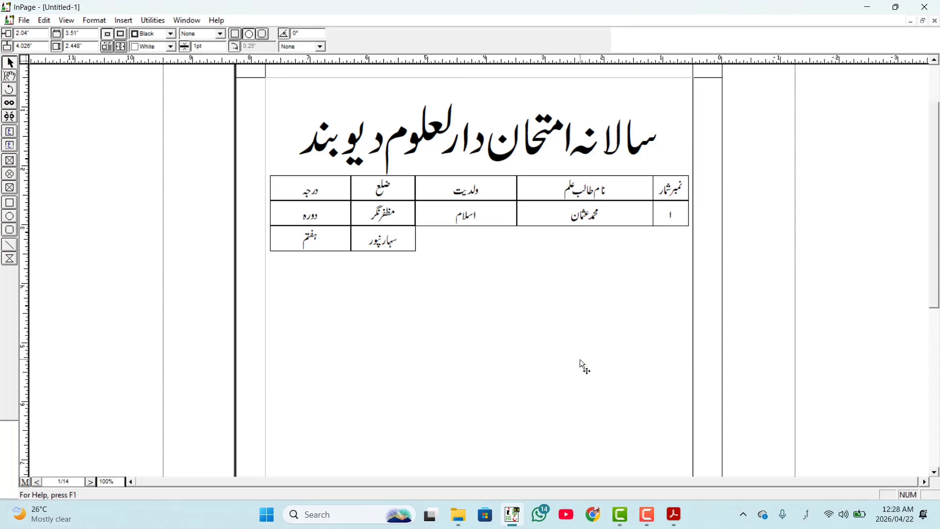
pyautogui.press('Up')
pyautogui.press('Up')
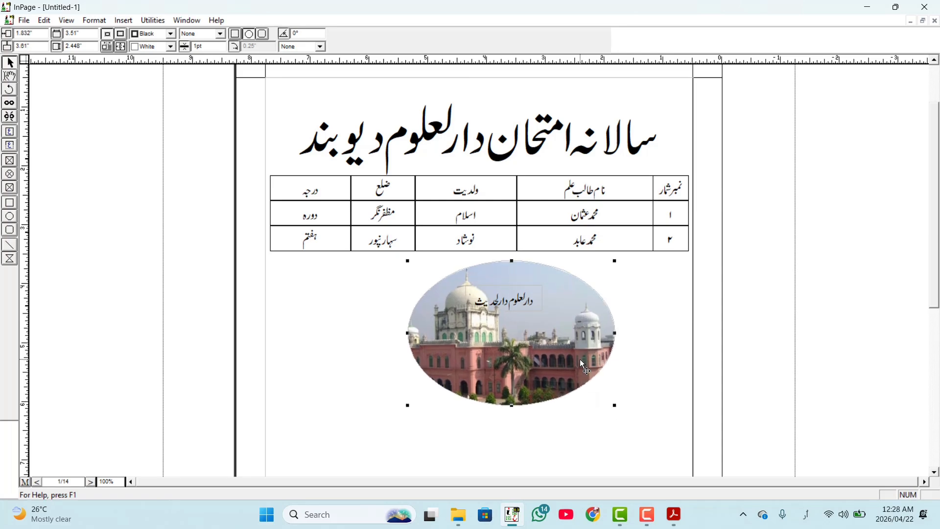
pyautogui.press('Down')
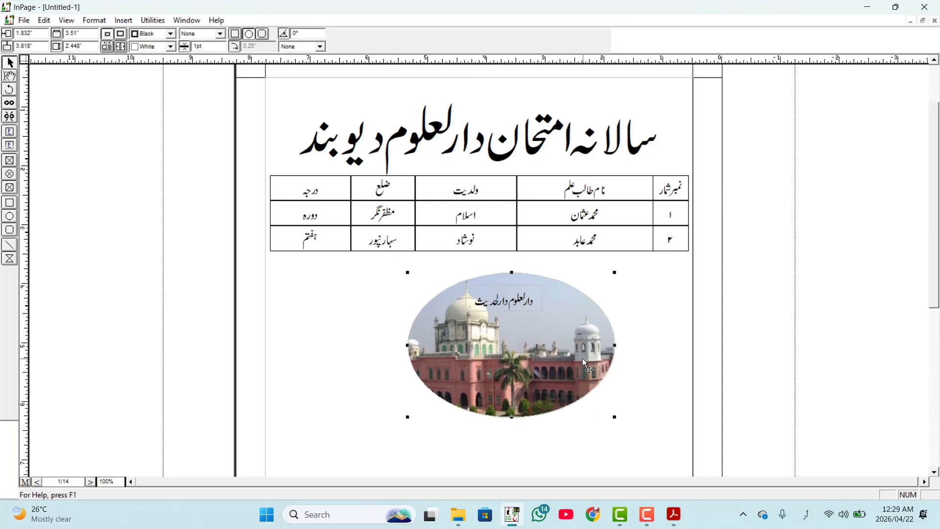
pyautogui.press('Left')
pyautogui.press('Up')
pyautogui.press('Down')
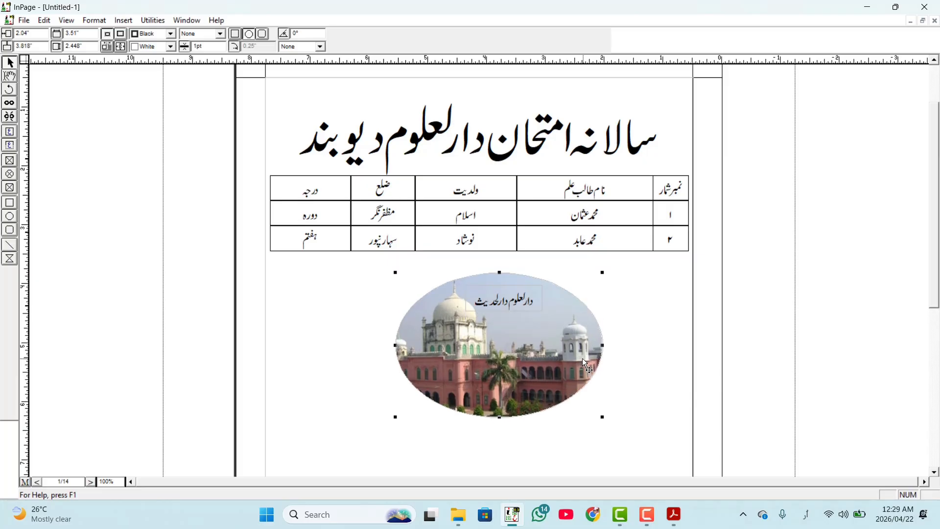
pyautogui.press('Right')
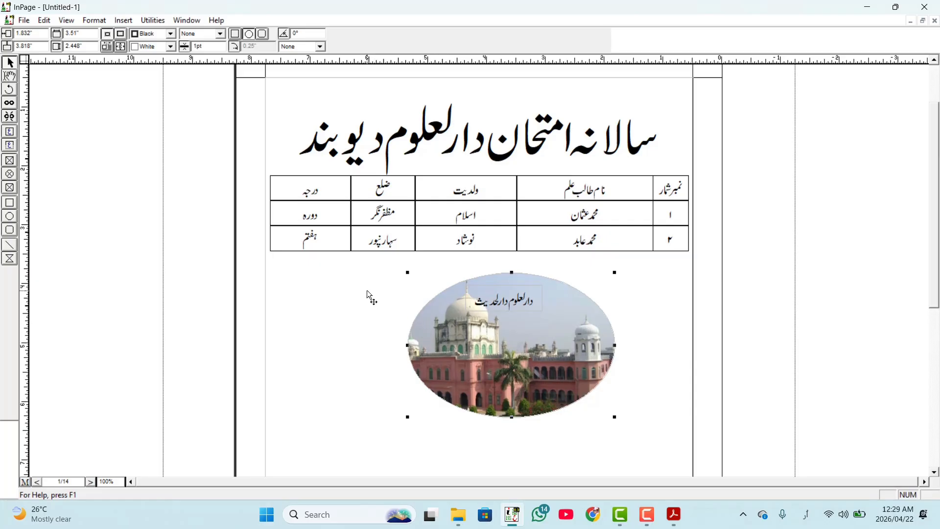
pyautogui.click(380, 261)
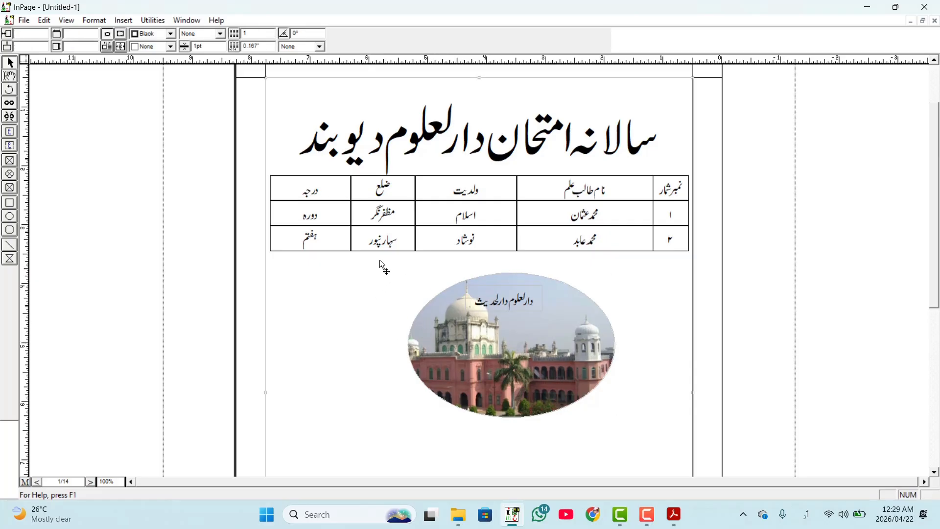
# - Open the Symbols utility document and look through the symbols from all fonts, Zakharif Unicode and Object Unicode sections on its first page
pyautogui.click(153, 20)
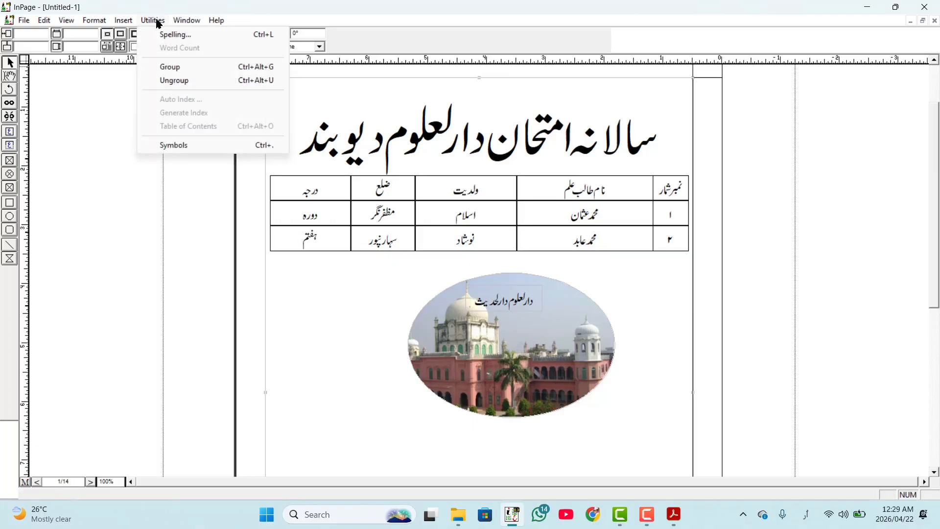
pyautogui.click(190, 151)
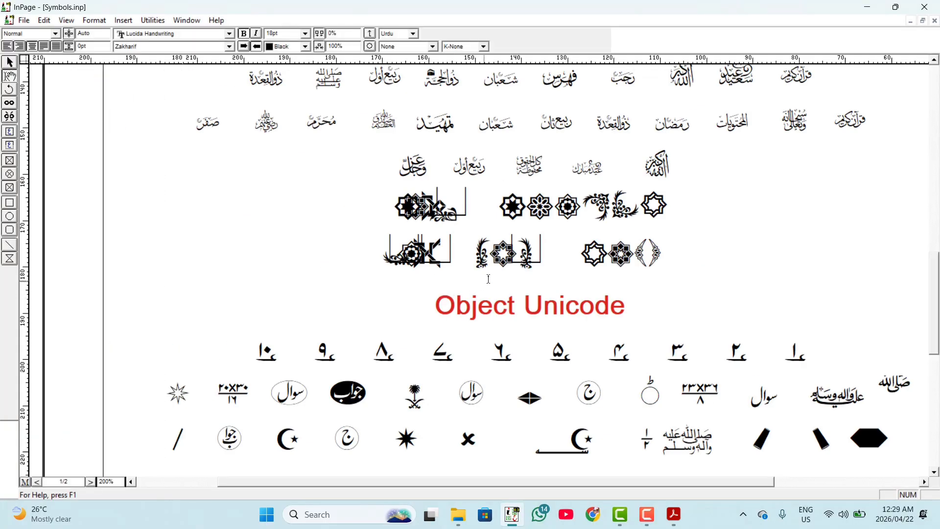
pyautogui.scroll(5, 628, 309)
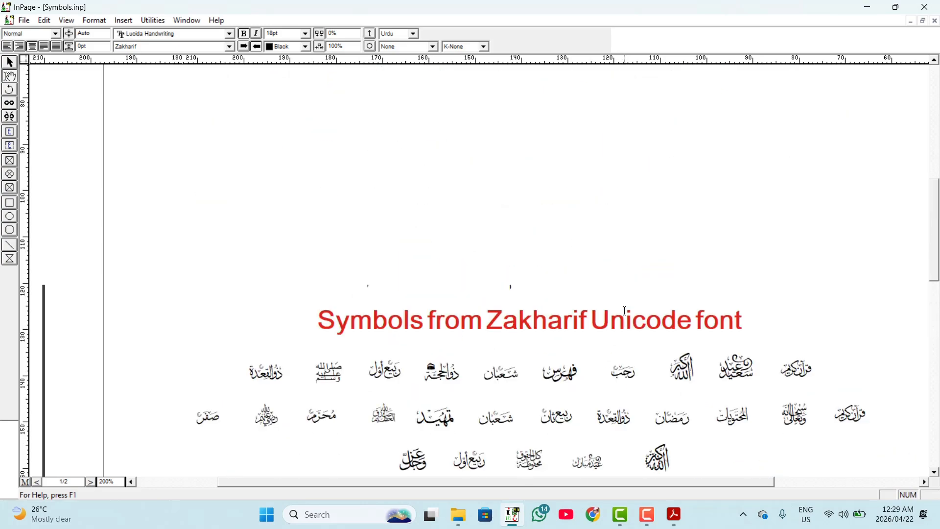
pyautogui.scroll(6, 628, 309)
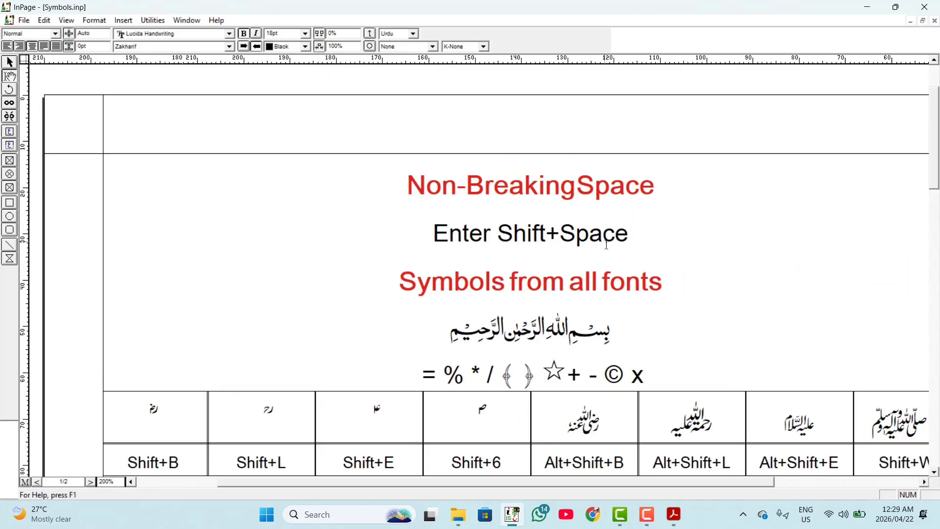
pyautogui.scroll(-4, 606, 245)
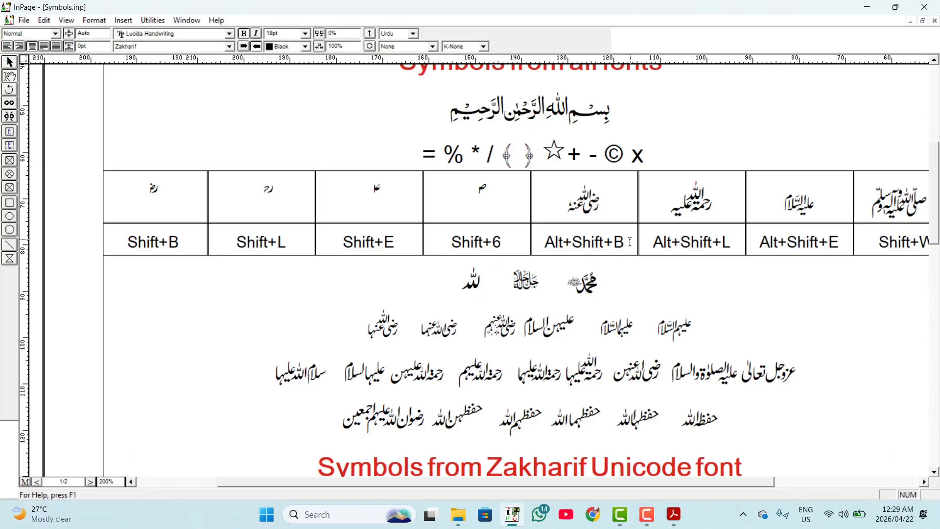
pyautogui.scroll(-10, 630, 242)
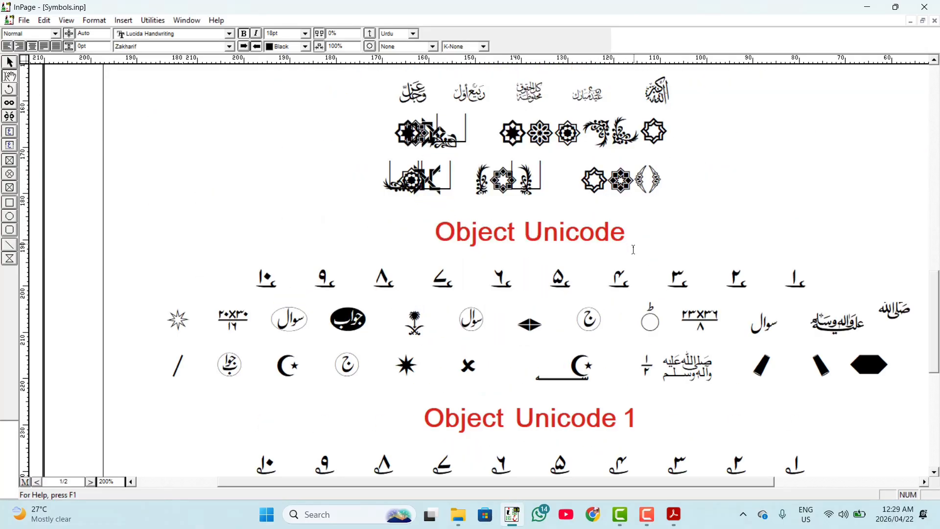
pyautogui.scroll(-1, 633, 250)
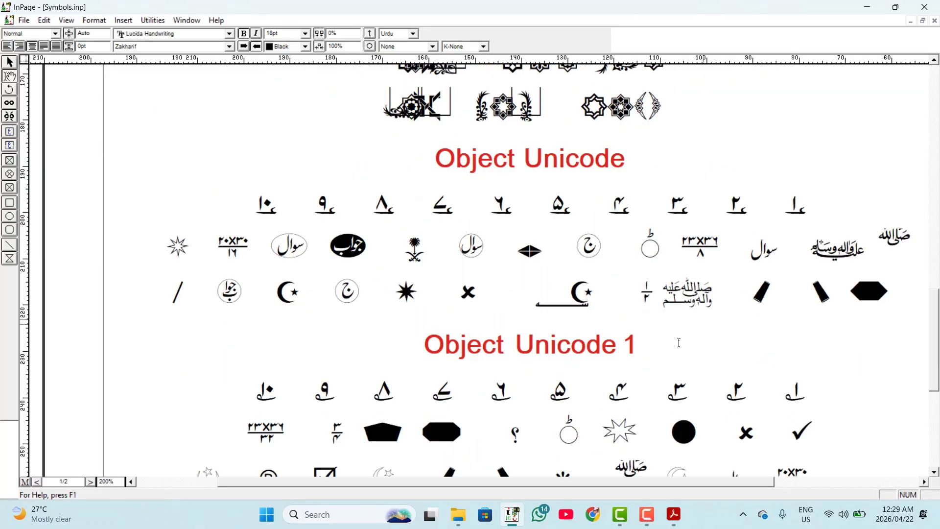
pyautogui.scroll(-1, 671, 331)
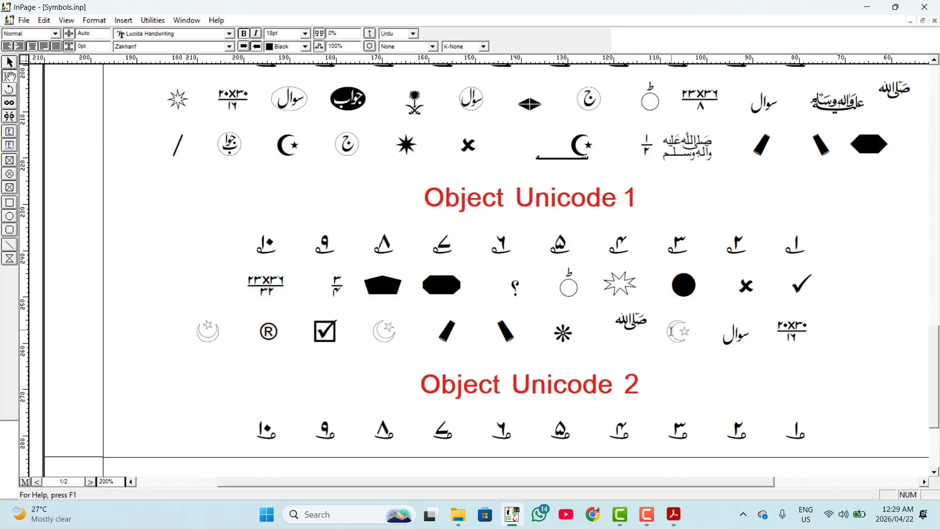
pyautogui.scroll(5, 630, 320)
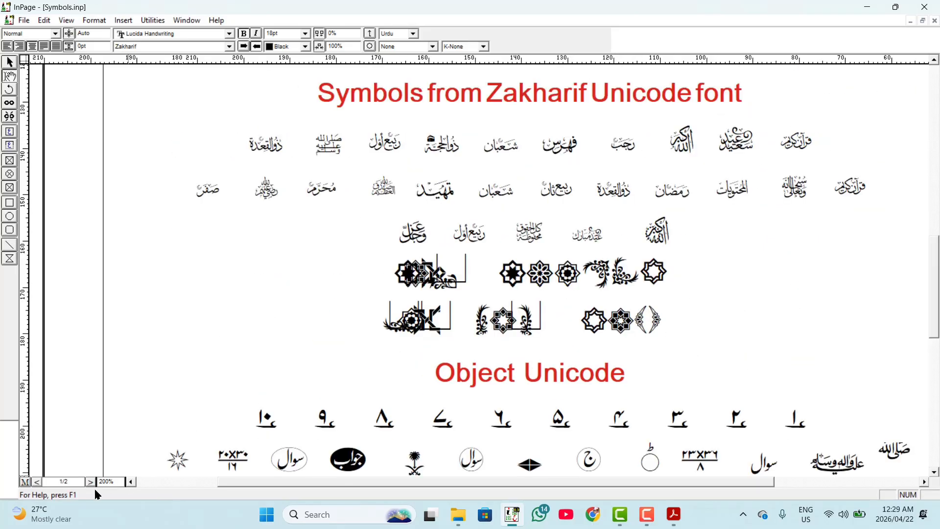
# - Look through the Urdu Symbol, Urdu Symbol 1 and Urdu Symbol 2 sections on the second page of the symbols document
pyautogui.click(36, 483)
pyautogui.scroll(10, 608, 277)
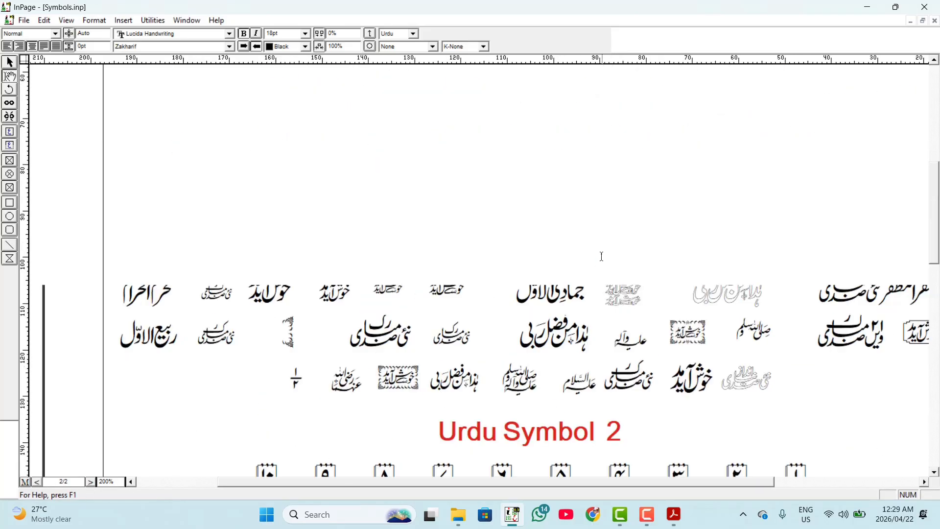
pyautogui.scroll(-5, 611, 237)
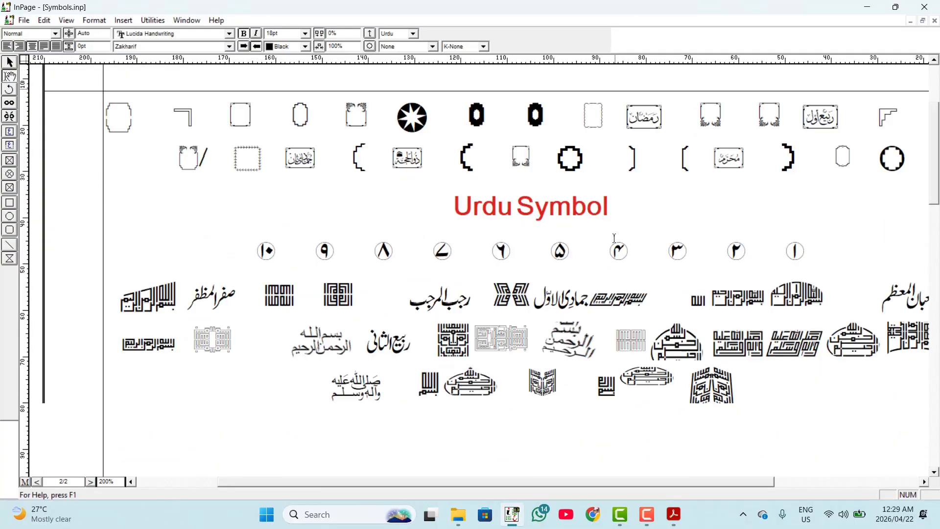
pyautogui.scroll(-5, 554, 217)
pyautogui.scroll(-3, 555, 217)
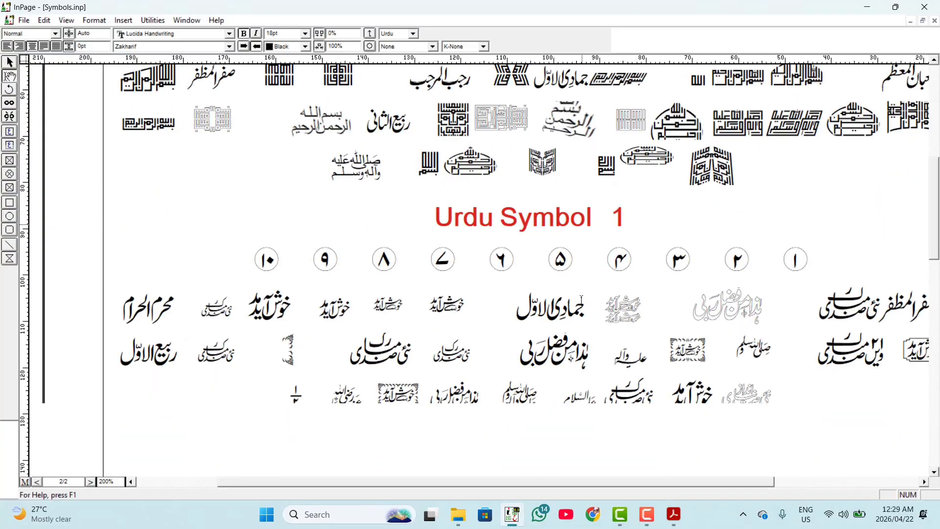
pyautogui.scroll(-5, 608, 318)
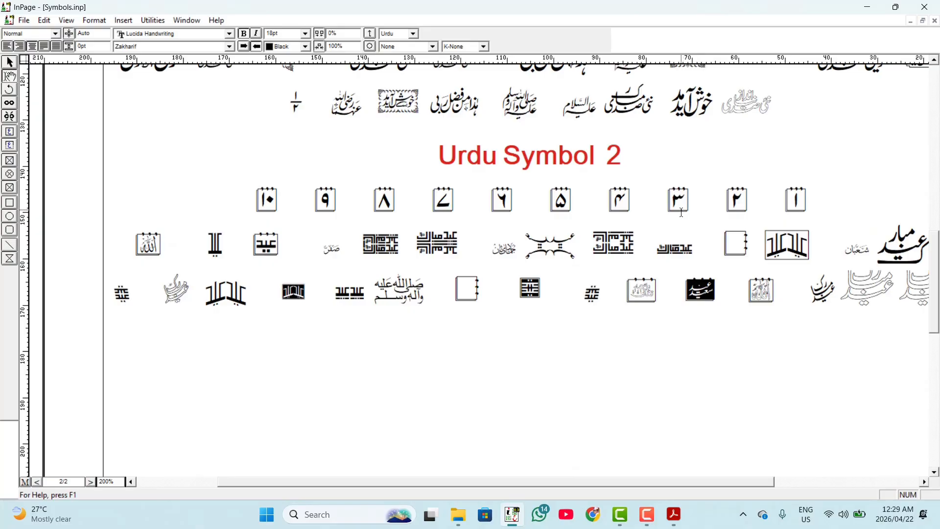
pyautogui.scroll(3, 681, 212)
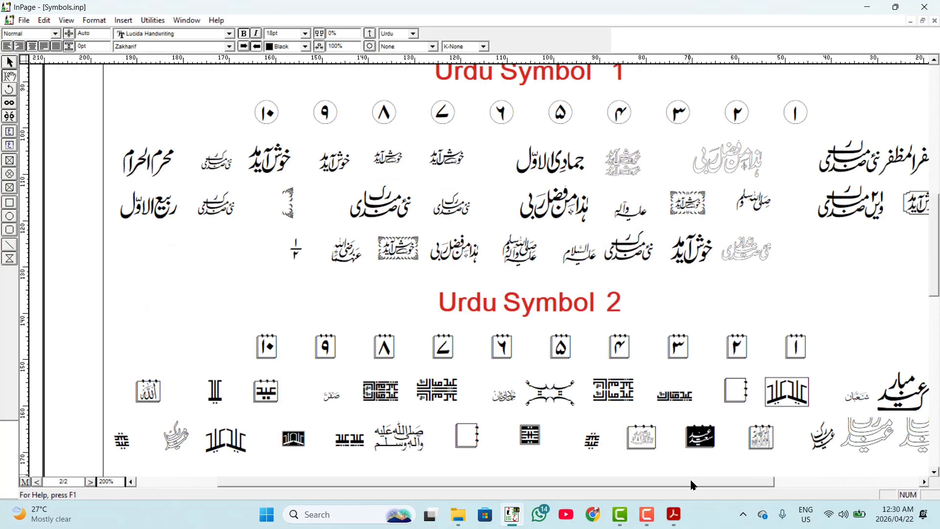
pyautogui.moveTo(691, 484); pyautogui.dragTo(750, 488)
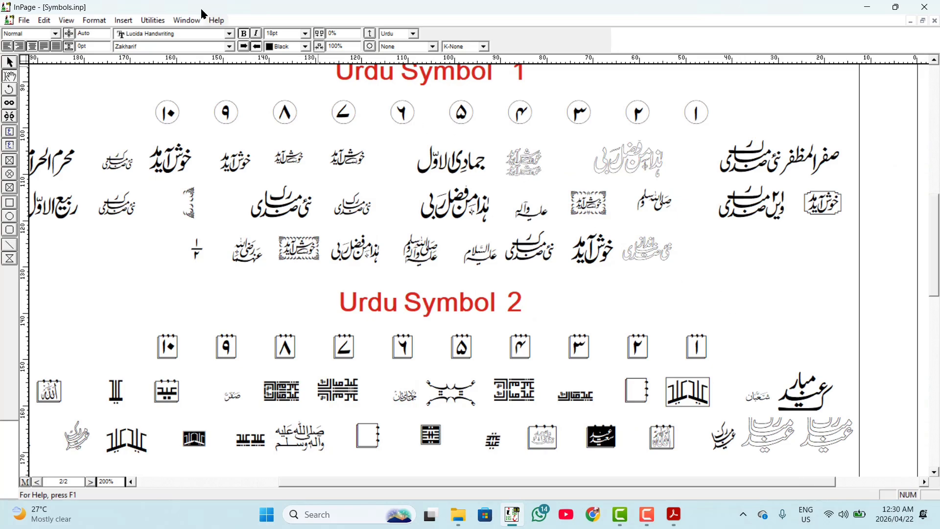
pyautogui.click(179, 24)
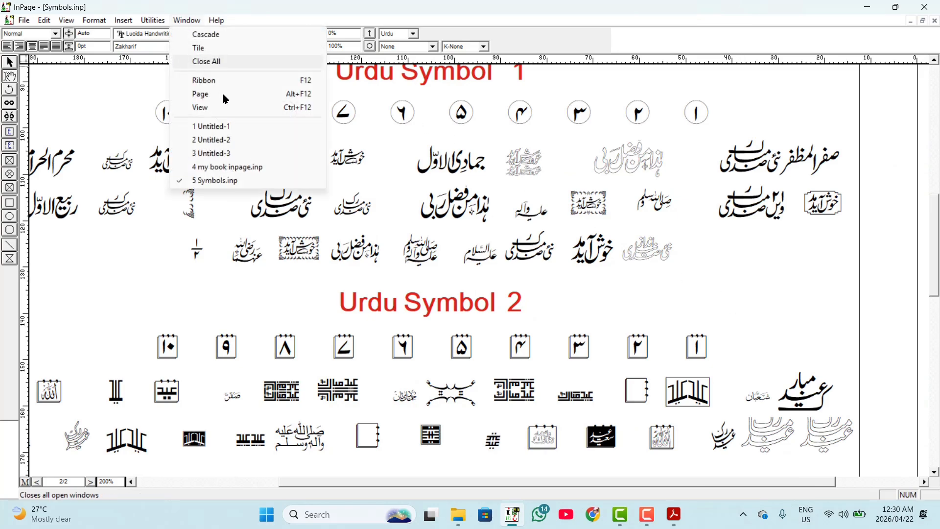
pyautogui.moveTo(156, 18)
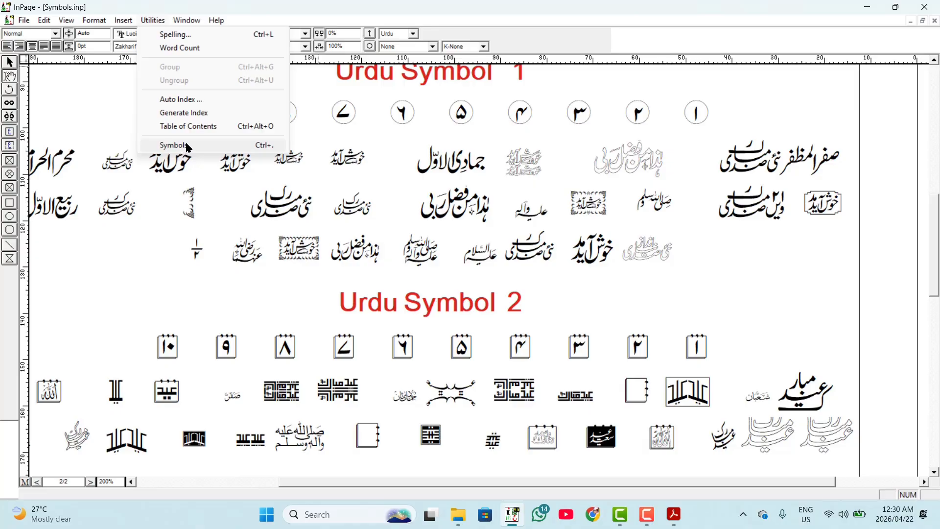
pyautogui.click(239, 228)
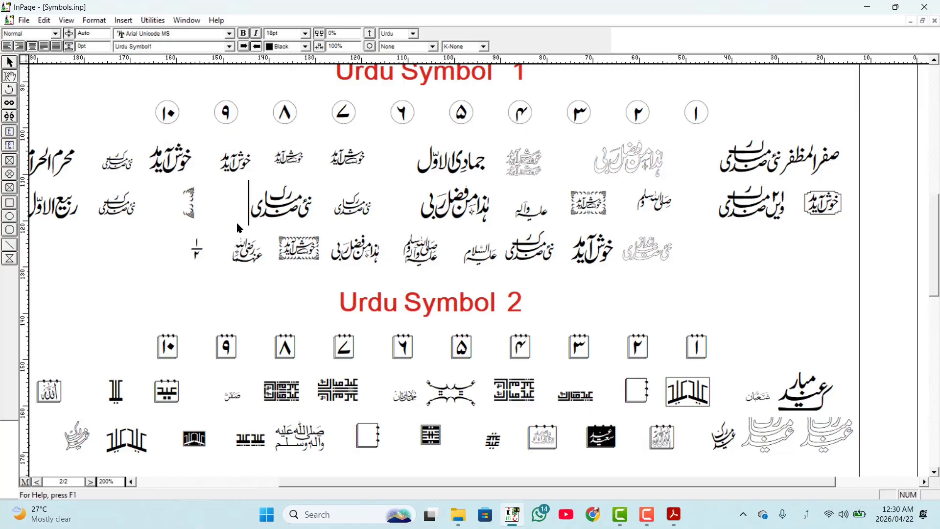
# - Select the Bismillah line under "Symbols from all fonts" on the first page of the symbols document and copy it
pyautogui.scroll(5, 350, 300)
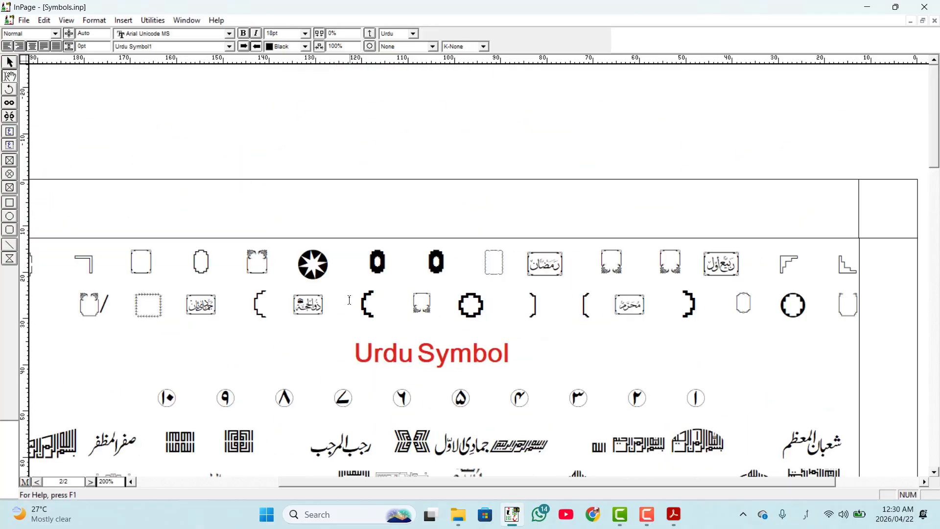
pyautogui.click(91, 482)
pyautogui.scroll(-2, 332, 336)
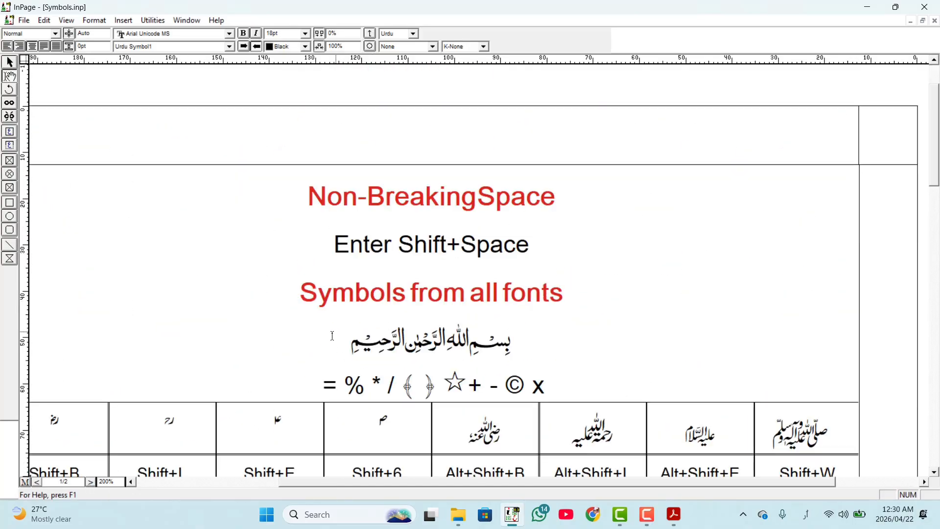
pyautogui.doubleClick(345, 345)
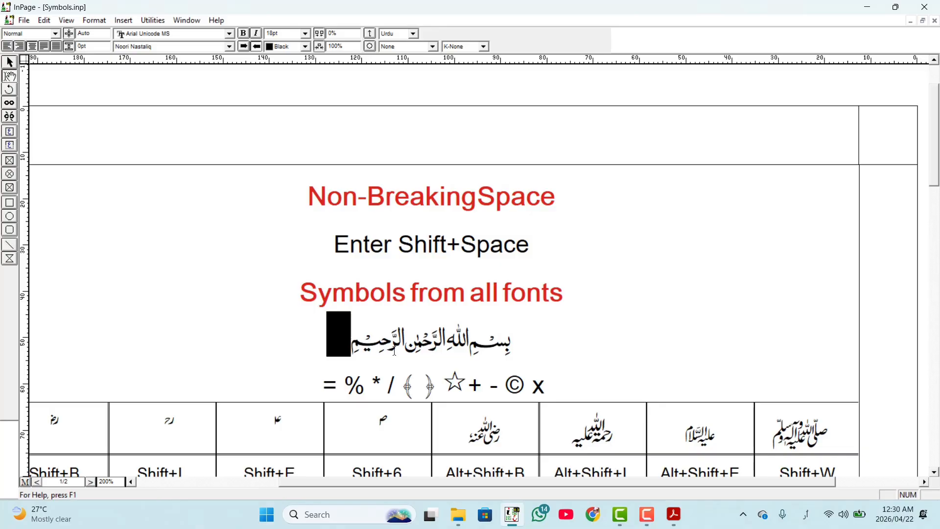
pyautogui.moveTo(443, 355); pyautogui.dragTo(524, 341)
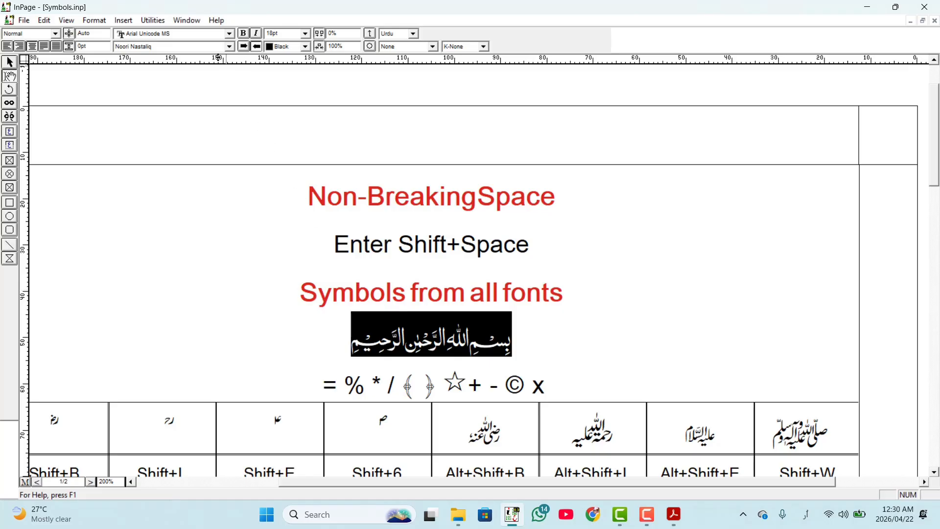
# - Switch to the Untitled-1 document and paste the copied Bismillah into its main text after the table
pyautogui.click(192, 22)
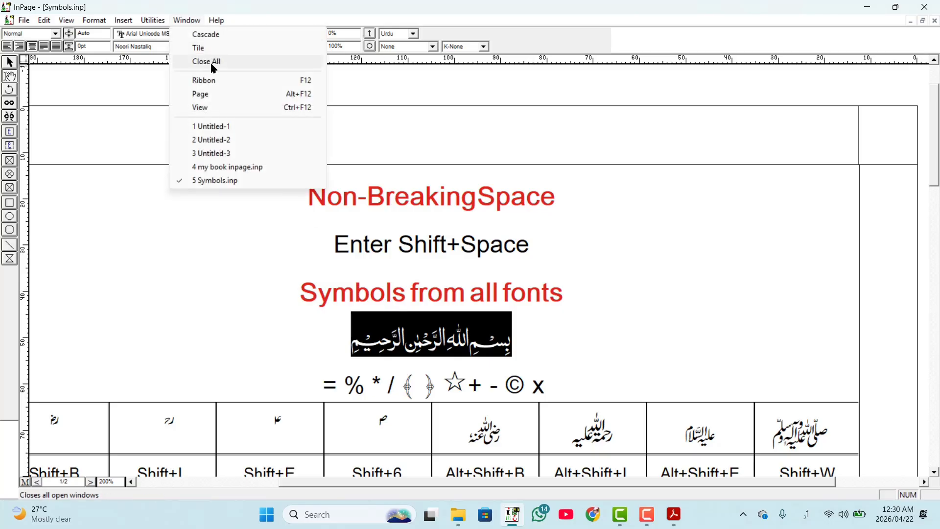
pyautogui.click(226, 126)
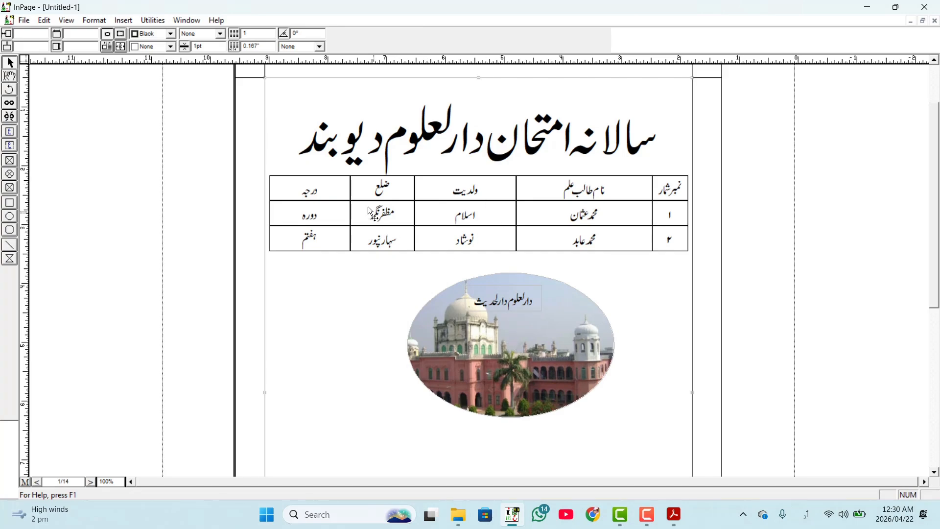
pyautogui.click(12, 79)
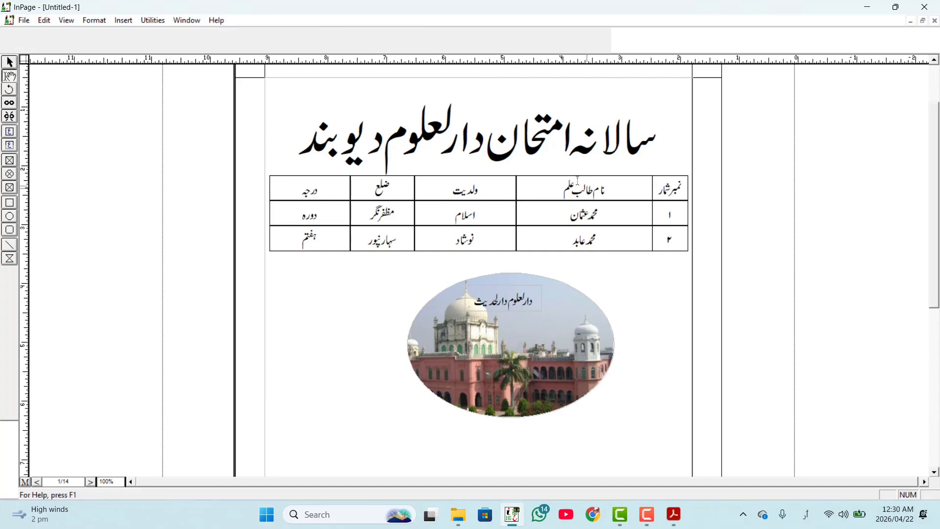
pyautogui.click(465, 94)
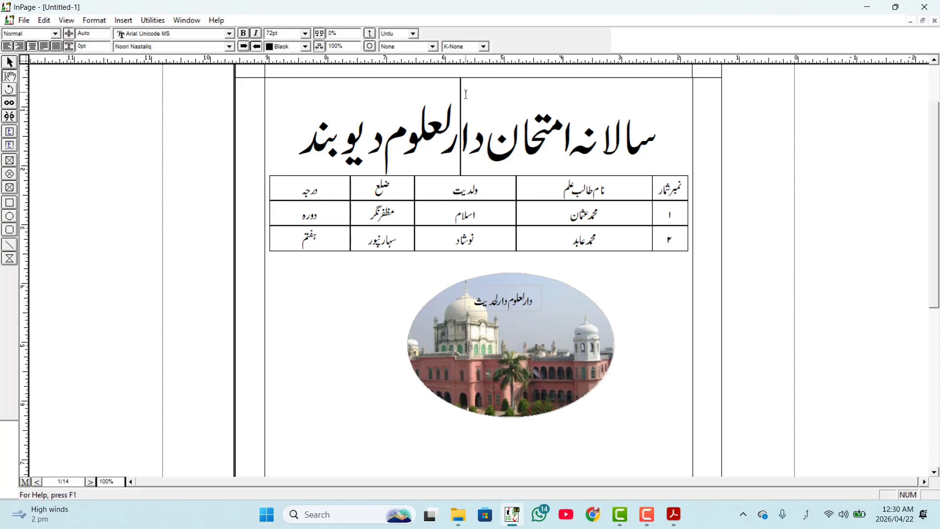
pyautogui.click(650, 144)
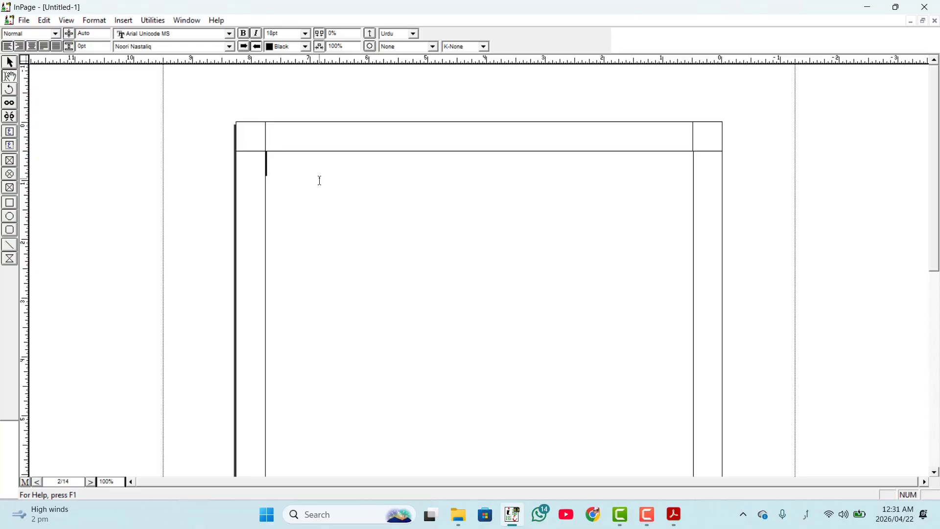
# - Set the pasted Bismillah to 48 pt and centre it on its line
pyautogui.scroll(10, 319, 181)
pyautogui.scroll(3, 420, 187)
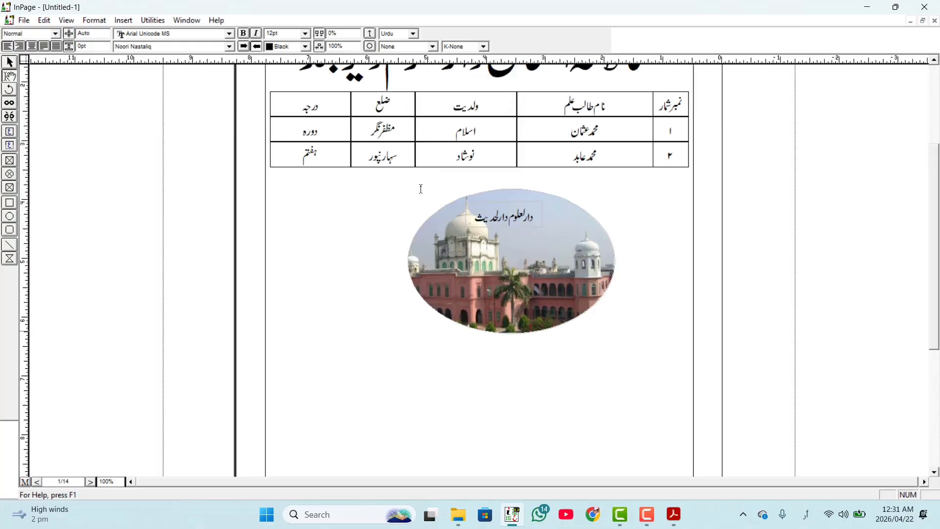
pyautogui.scroll(-5, 421, 188)
pyautogui.moveTo(332, 382); pyautogui.dragTo(248, 392)
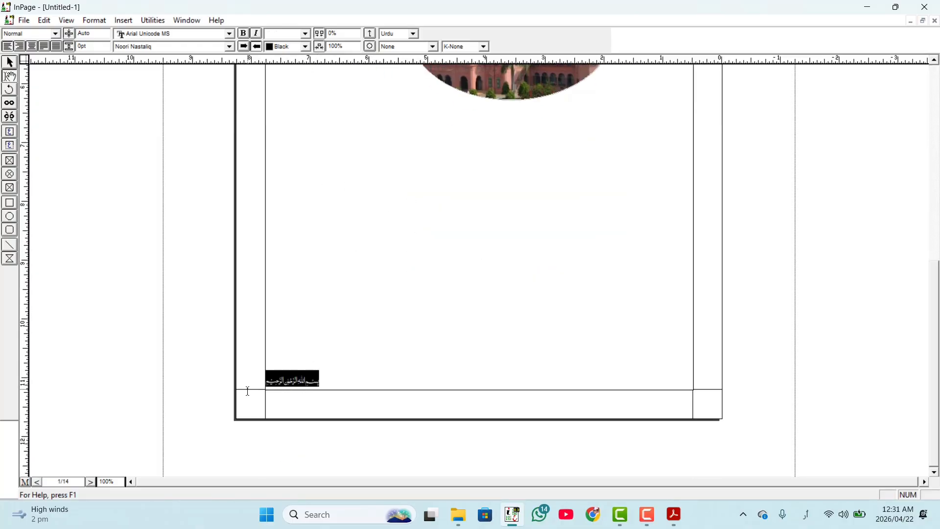
pyautogui.click(307, 34)
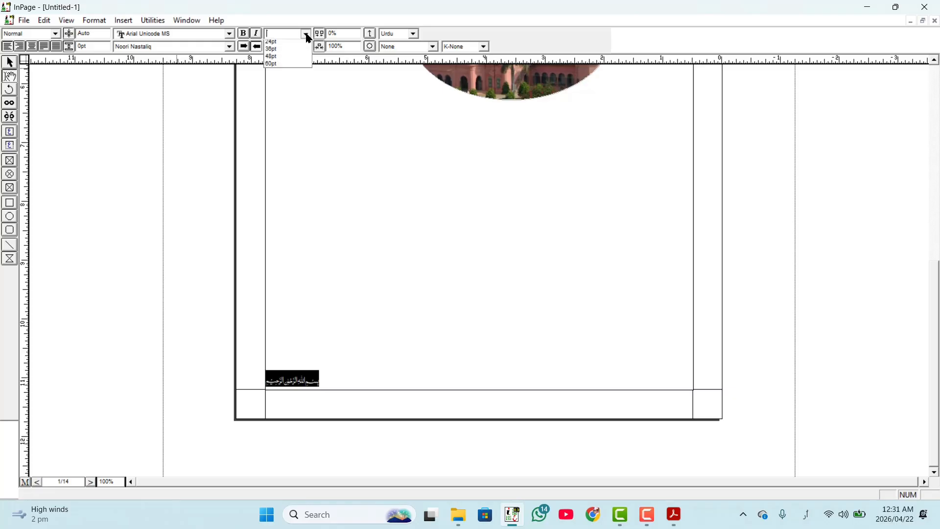
pyautogui.click(275, 100)
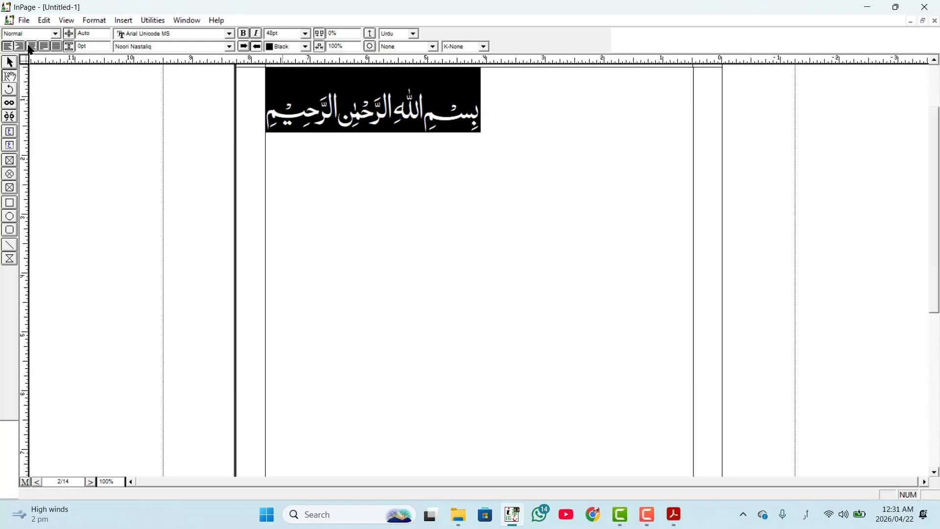
pyautogui.click(31, 48)
pyautogui.click(472, 174)
pyautogui.scroll(3, 482, 178)
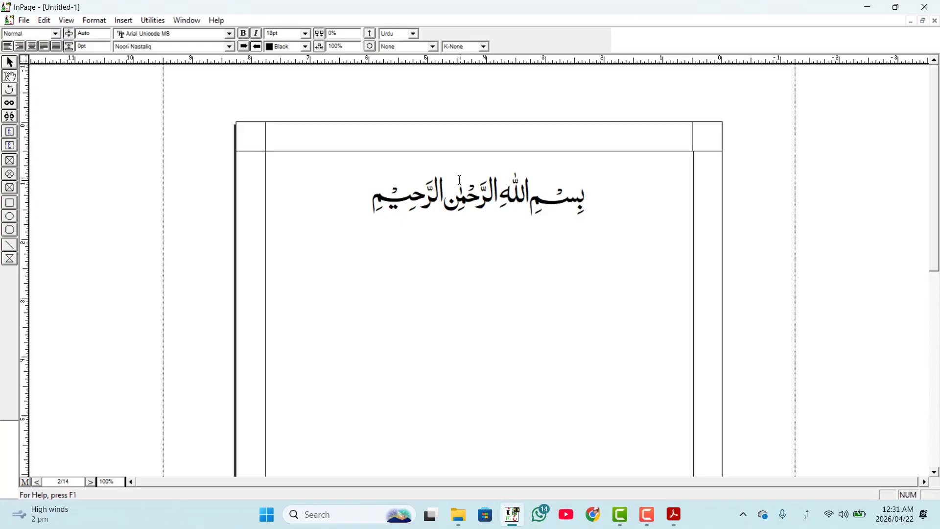
# - Cascade all open document windows and maximize the Untitled-1 window again
pyautogui.click(181, 22)
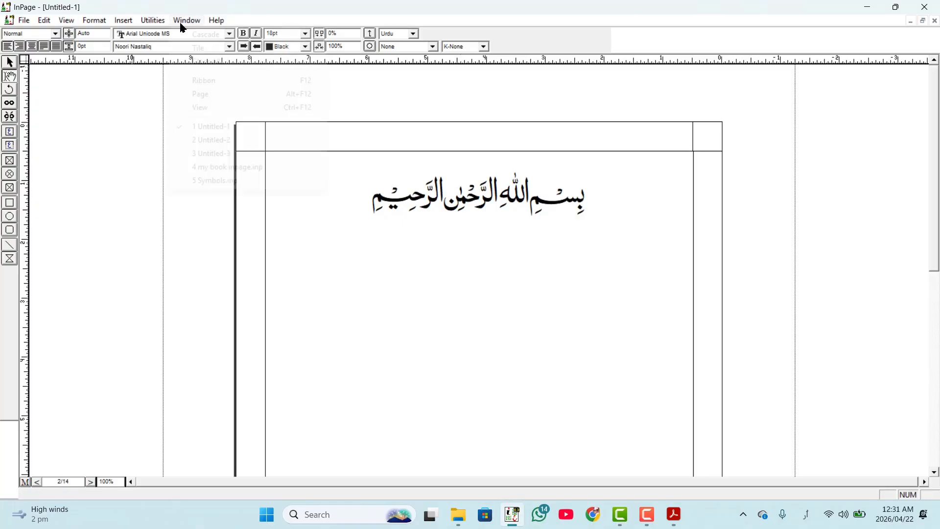
pyautogui.moveTo(157, 25)
pyautogui.moveTo(192, 21)
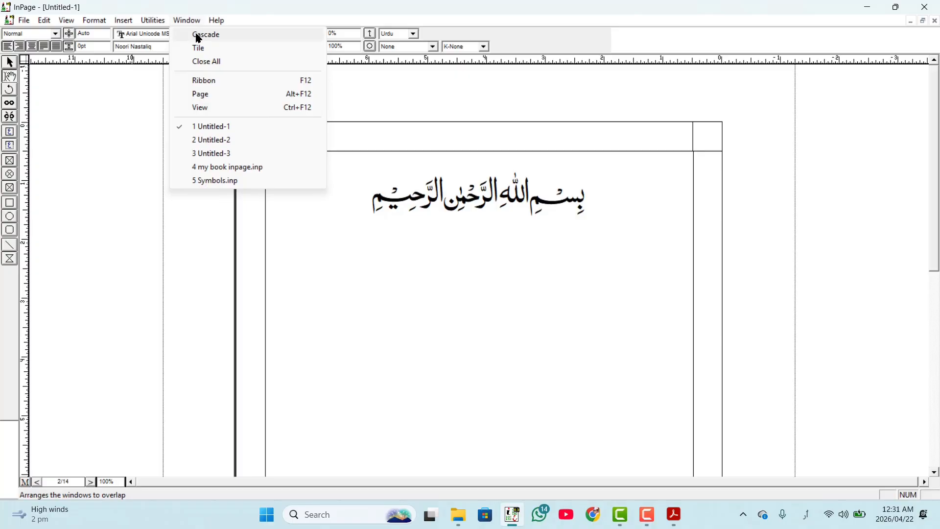
pyautogui.click(201, 38)
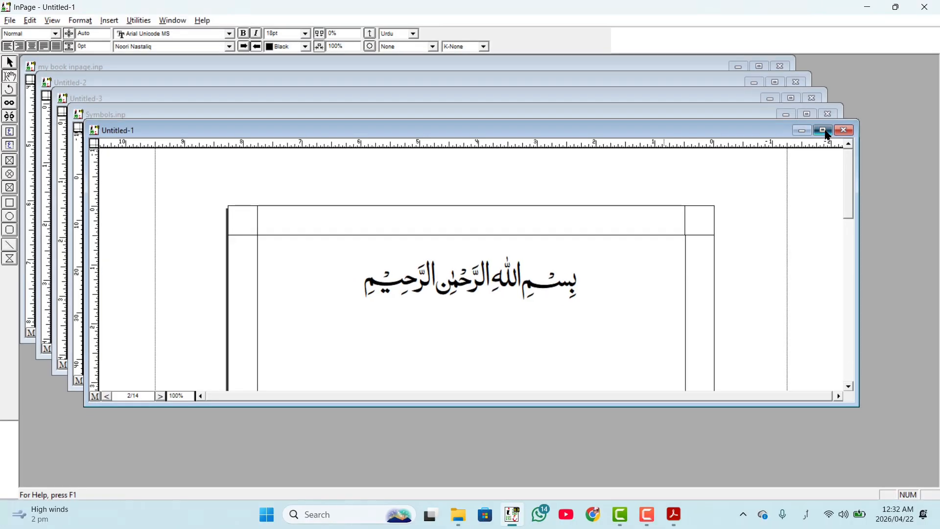
pyautogui.click(824, 130)
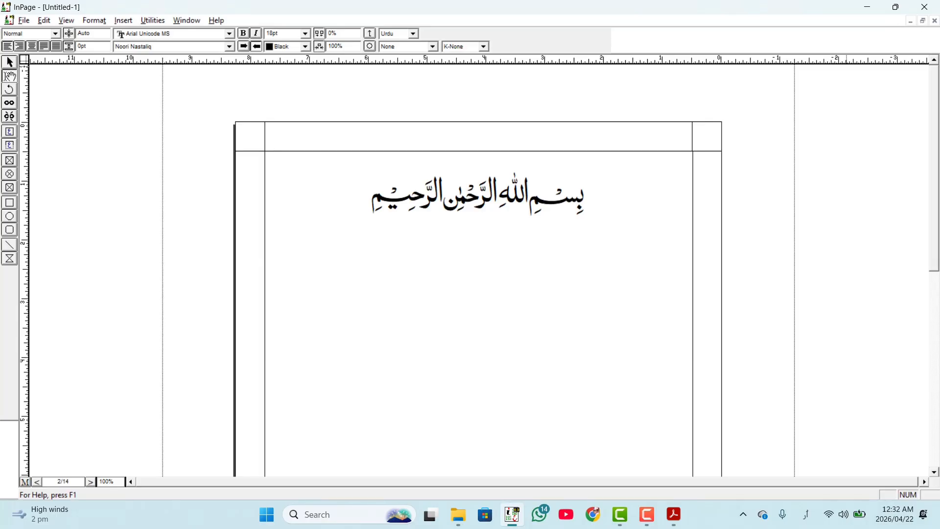
# - Tile all open document windows side by side and restore Untitled-1 to full size
pyautogui.click(182, 22)
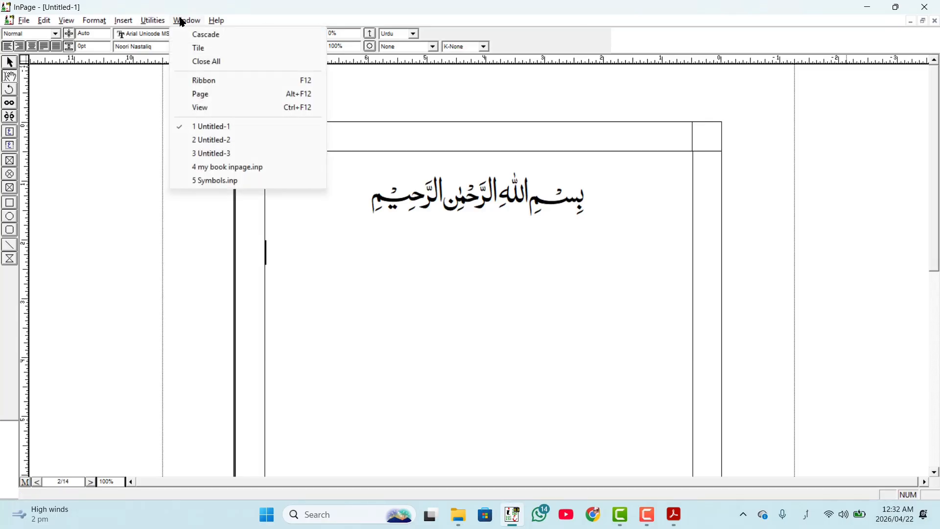
pyautogui.click(198, 48)
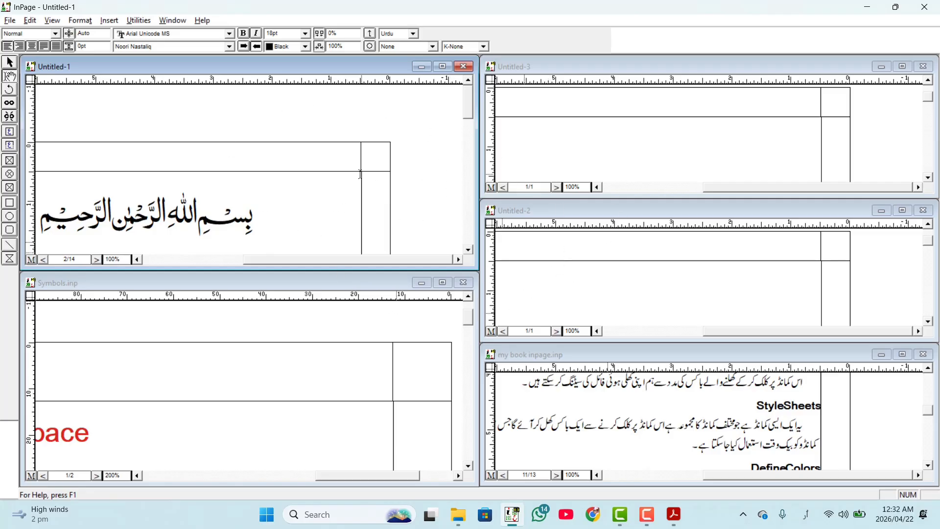
pyautogui.click(443, 67)
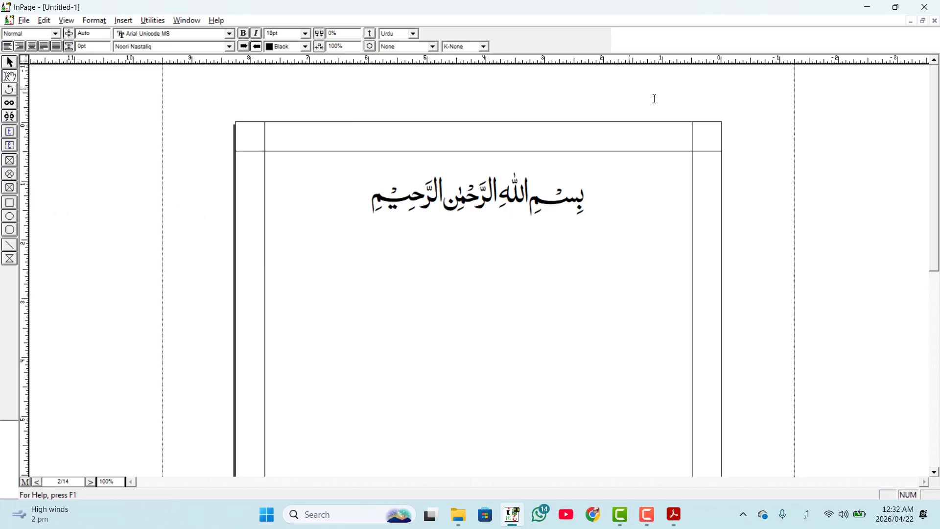
pyautogui.click(184, 22)
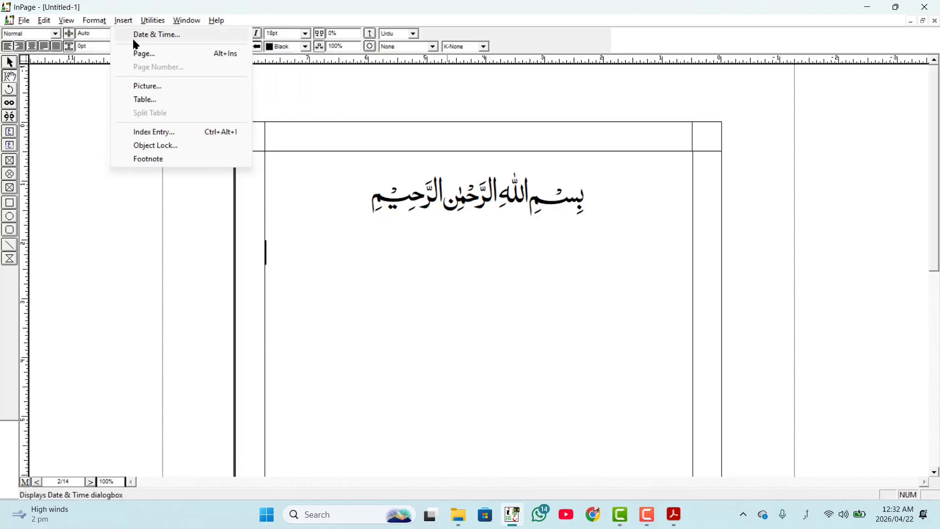
pyautogui.moveTo(149, 20)
pyautogui.moveTo(186, 21)
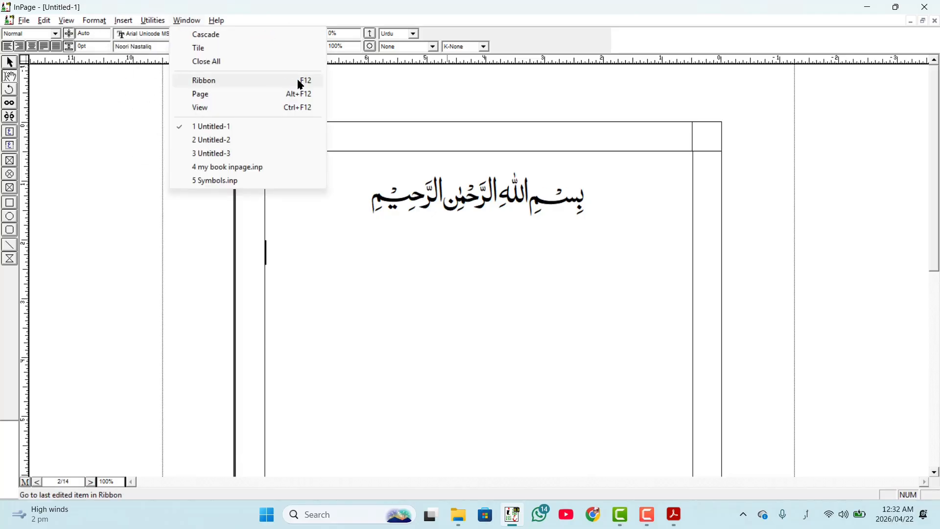
pyautogui.click(357, 98)
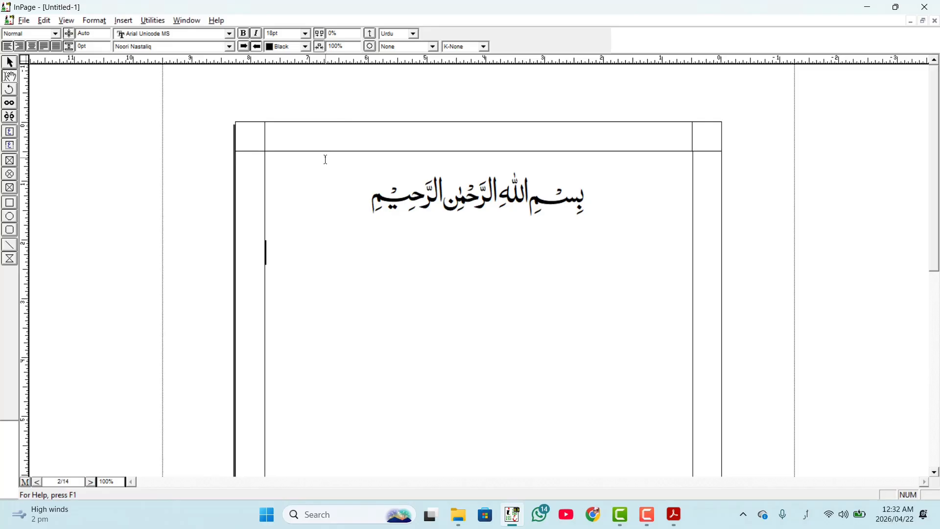
# - Move the input focus from the text to the ribbon, cycle through its formatting fields without changes, and return to the document
pyautogui.press('F11')
pyautogui.press('F12')
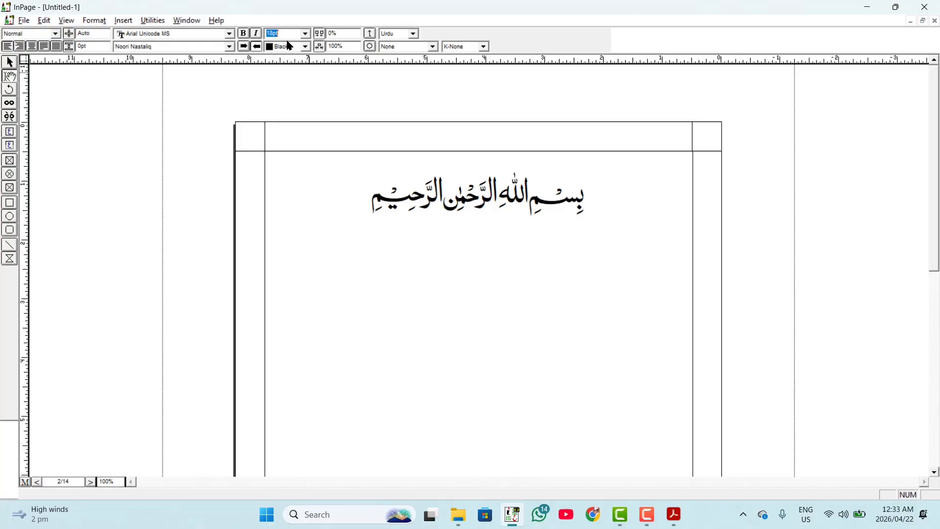
pyautogui.press('Tab')
pyautogui.press('Tab')
pyautogui.press('Tab')
pyautogui.press('Tab')
pyautogui.press('Tab')
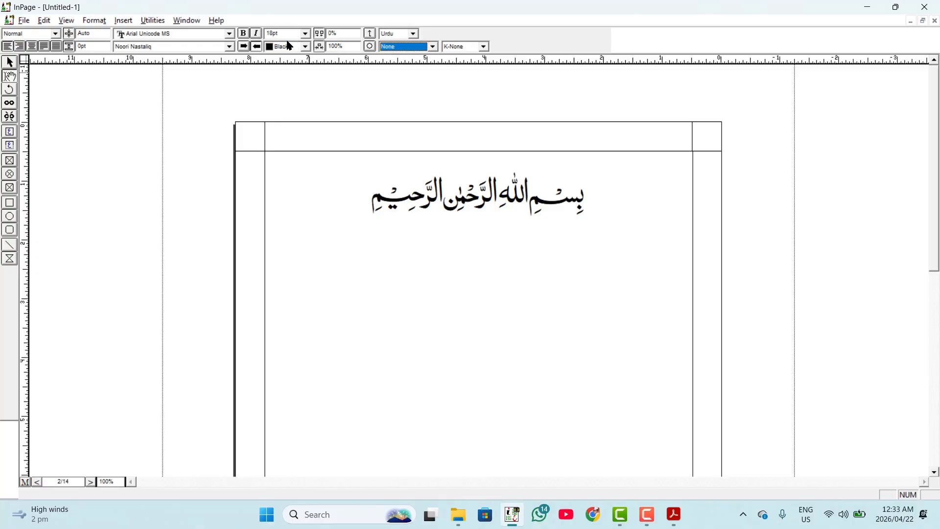
pyautogui.press('Tab')
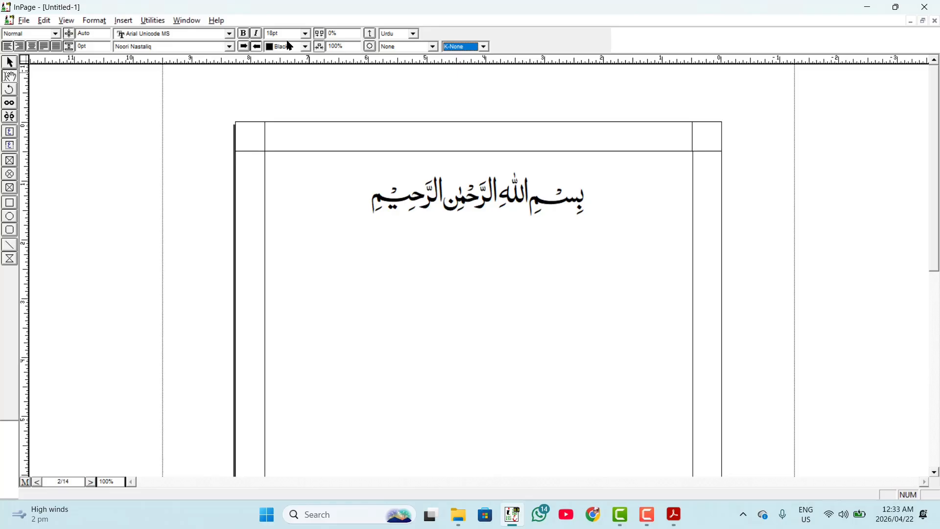
pyautogui.press('Tab')
pyautogui.press('Tab')
pyautogui.press('Tab')
pyautogui.press('Tab')
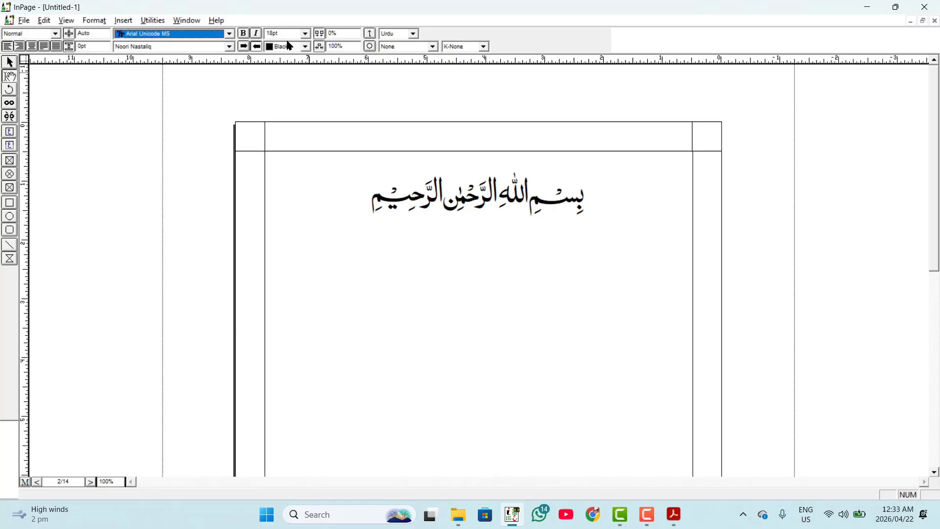
pyautogui.press('Tab')
pyautogui.press('Tab')
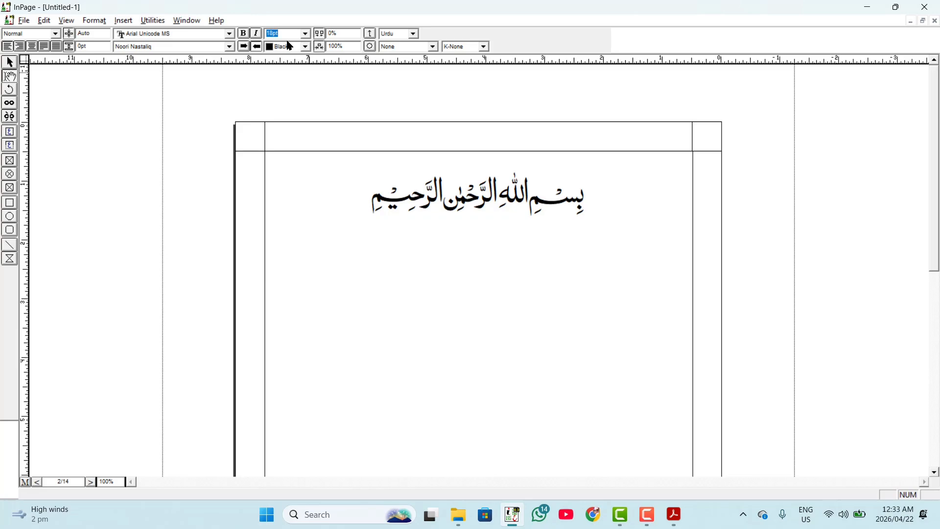
pyautogui.click(290, 46)
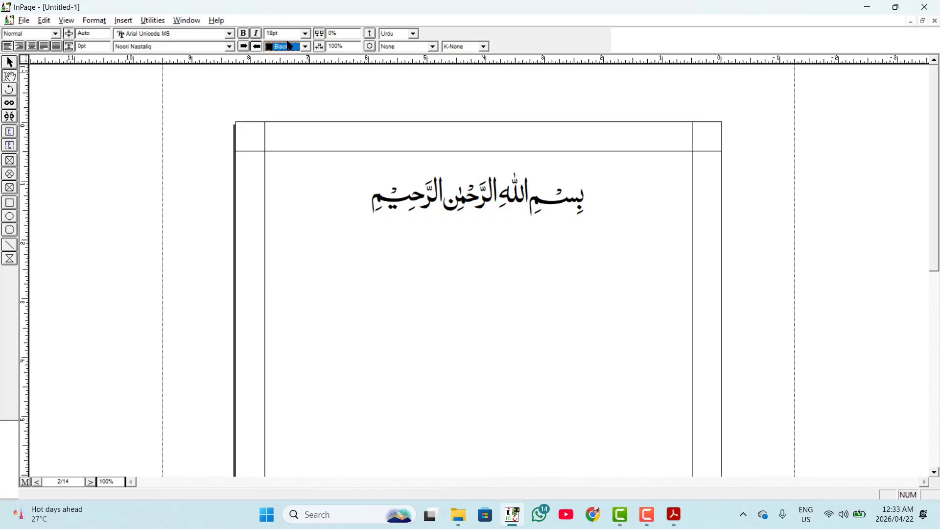
pyautogui.press('Tab')
pyautogui.press('Return')
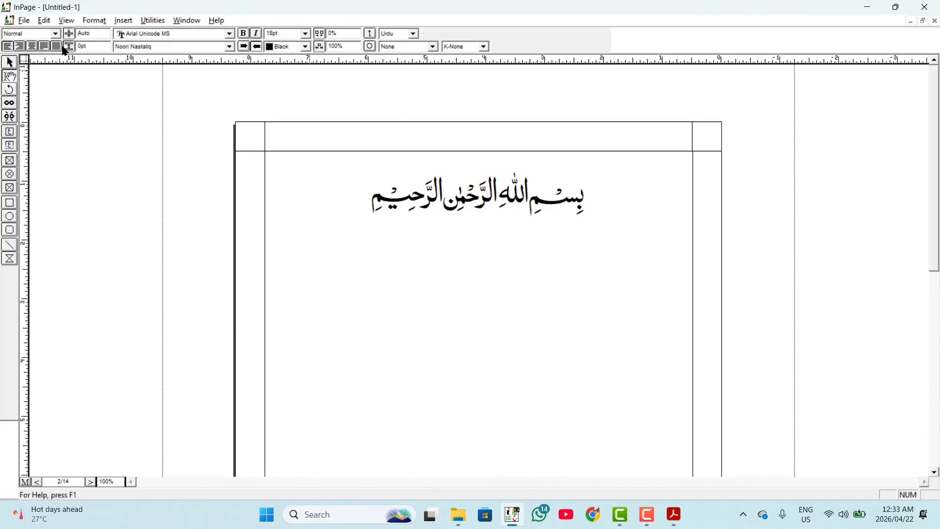
pyautogui.click(187, 22)
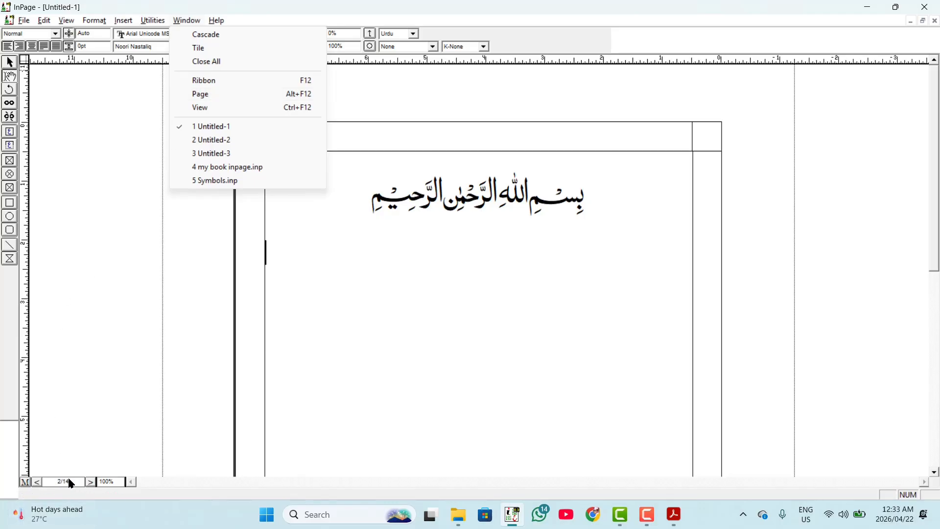
pyautogui.click(66, 490)
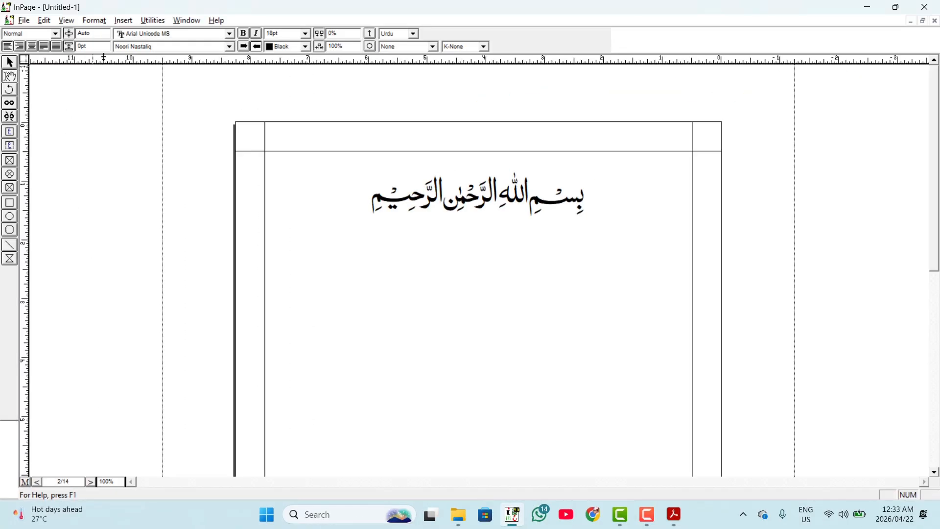
pyautogui.click(180, 24)
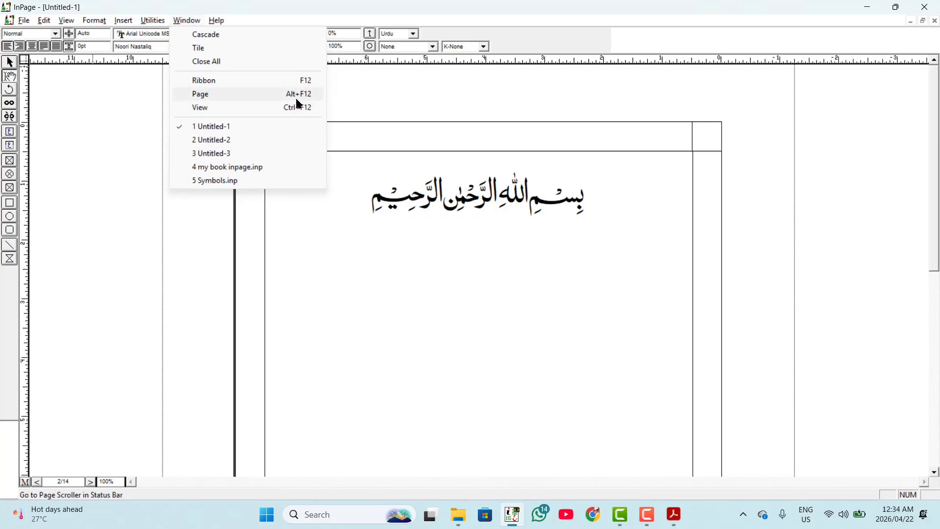
pyautogui.click(318, 246)
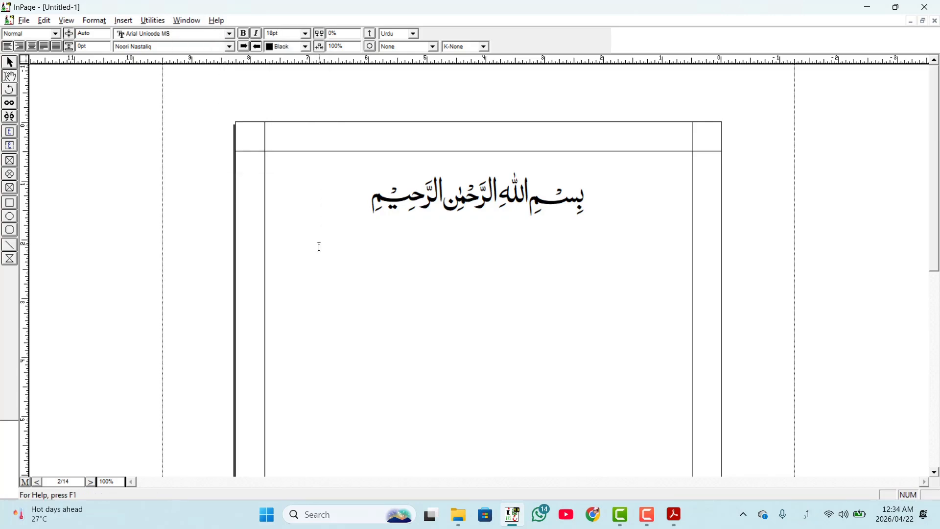
# - Move the input focus to the page number field in the status bar and return to the document without changing the page
pyautogui.hotkey('alt', 'shift')
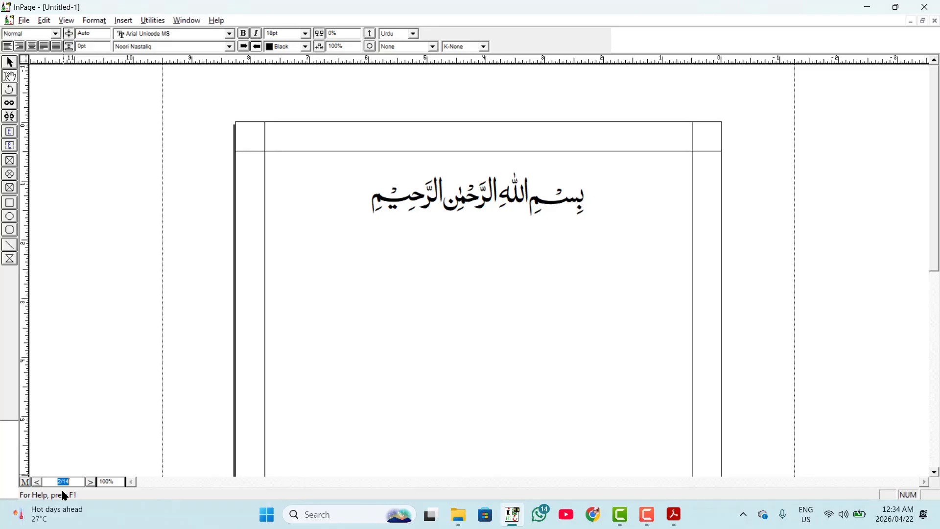
pyautogui.press('Escape')
# - Move the input focus to the view magnification field and set the document zoom to 200%
pyautogui.click(187, 25)
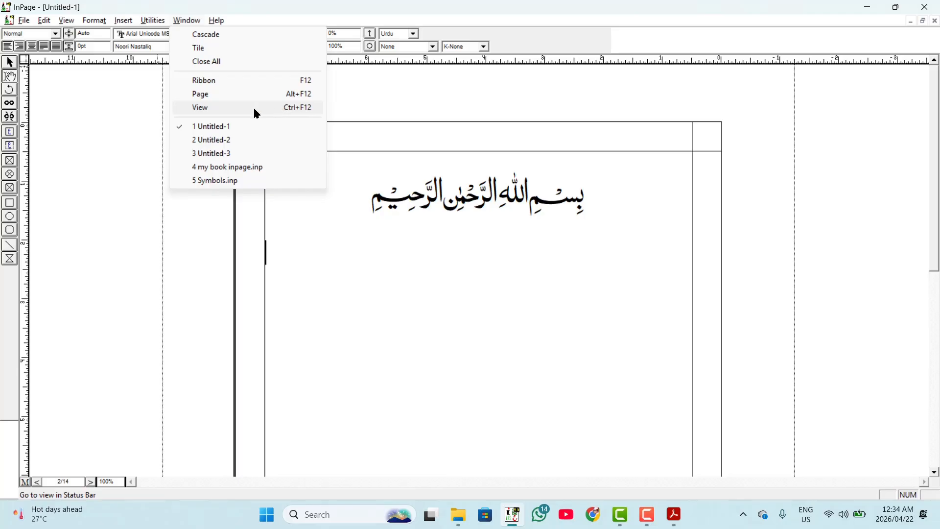
pyautogui.click(354, 249)
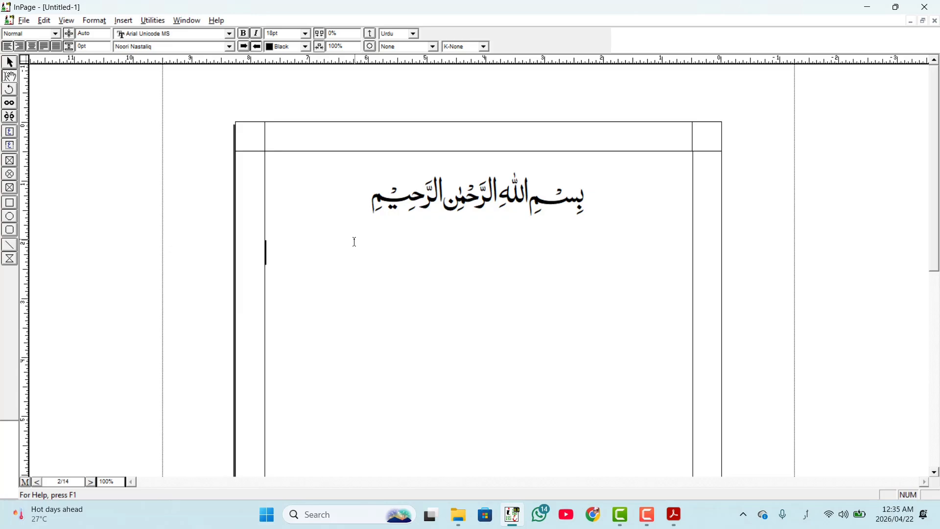
pyautogui.hotkey('alt', 'shift')
pyautogui.write('200')
pyautogui.press('Return')
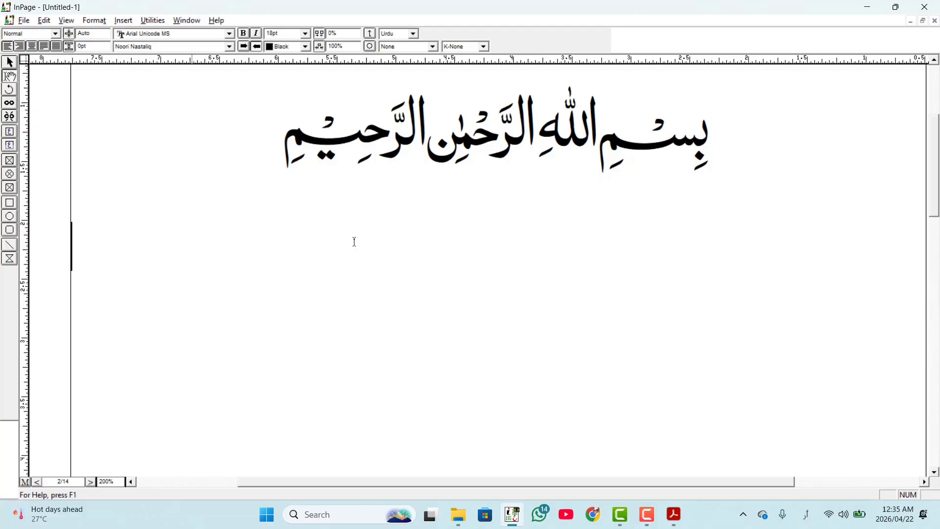
pyautogui.click(188, 22)
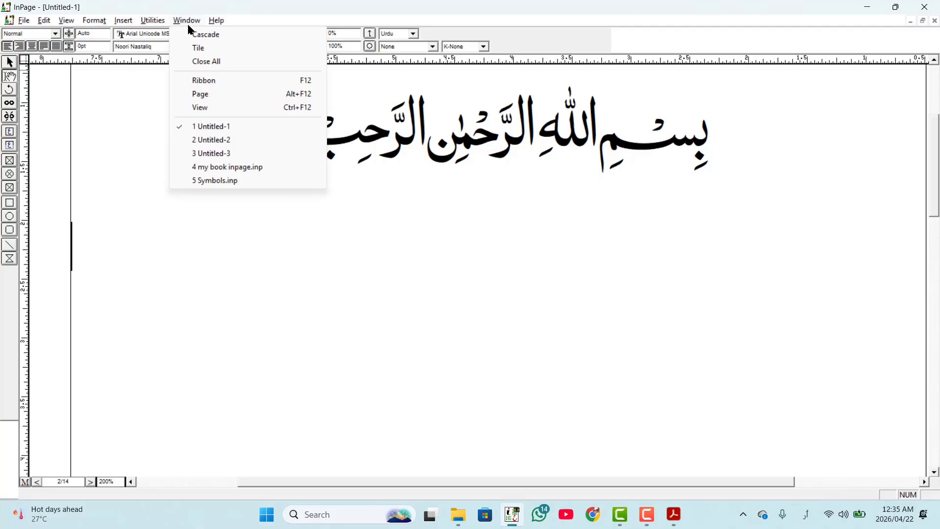
pyautogui.click(230, 308)
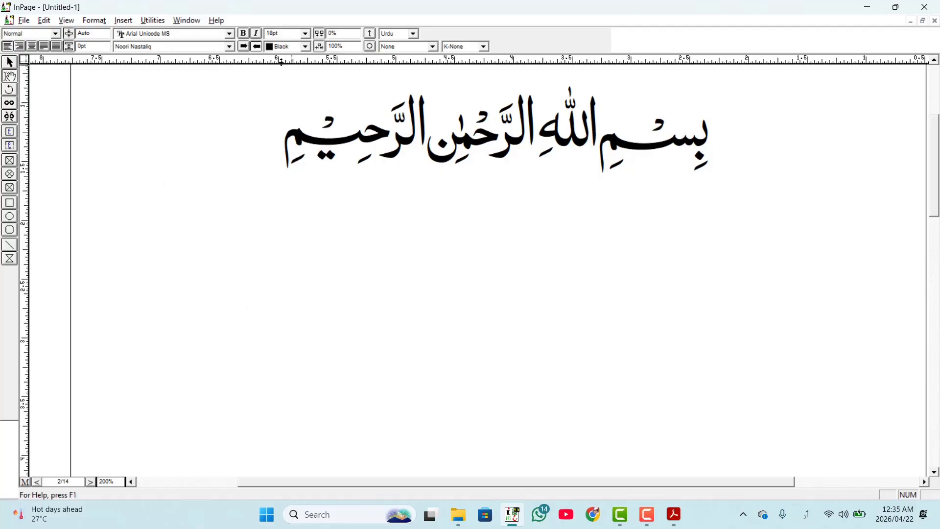